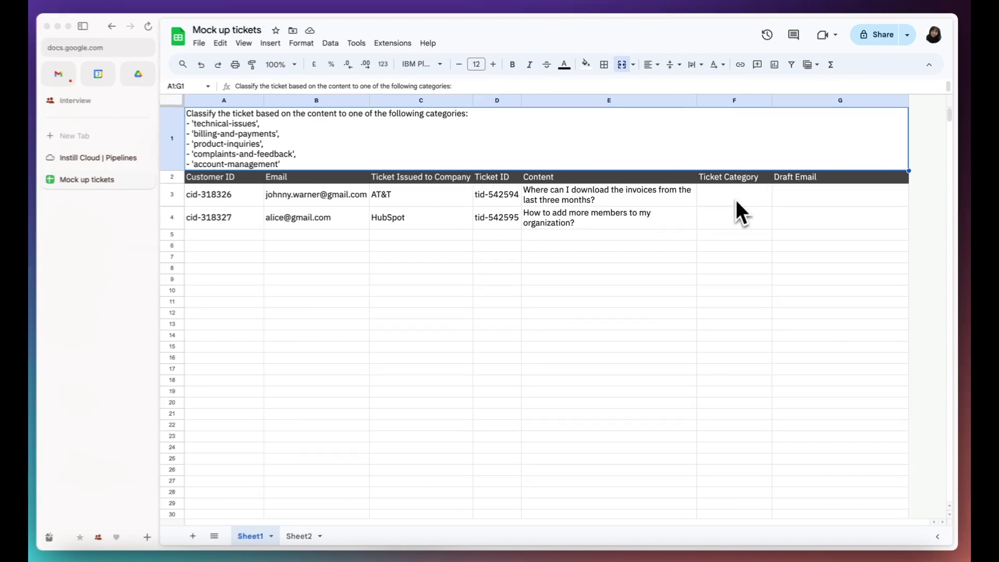
# Examine the Ticket Category and Draft Email cells of the first ticket in the spreadsheet.
pyautogui.click(736, 200)
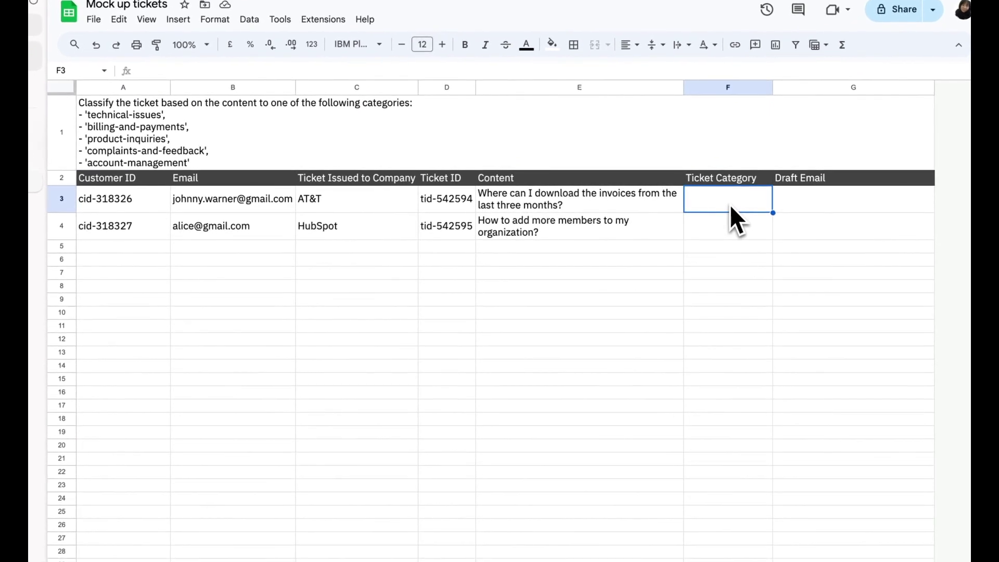
pyautogui.click(821, 209)
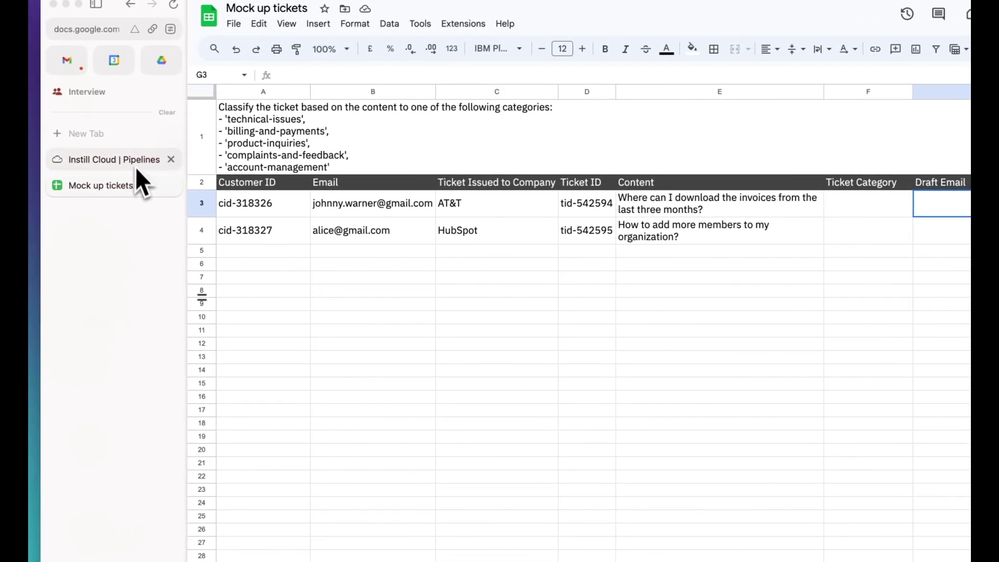
# Switch to Instill Cloud and create a private pipeline named ticket-triage-demo, described as a basic pipeline for triaging customer tickets.
pyautogui.click(132, 164)
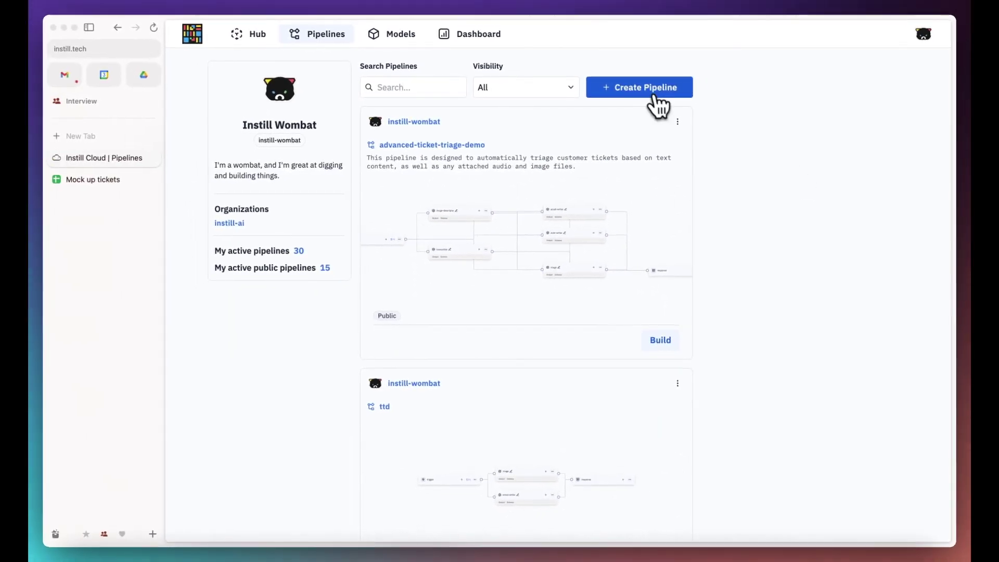
pyautogui.click(657, 95)
pyautogui.write('ticket-triage-demo')
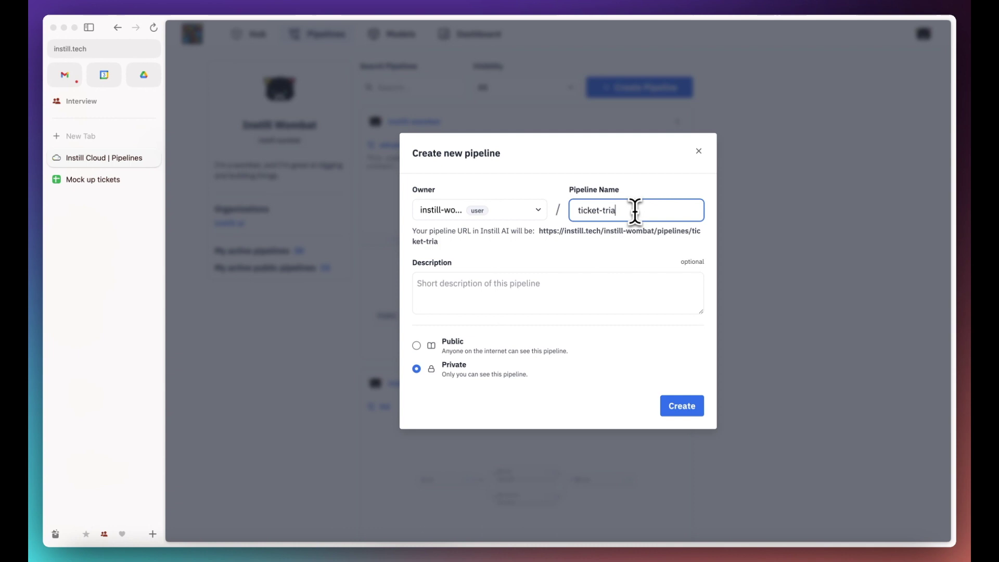
pyautogui.click(544, 294)
pyautogui.write('A basic pipeline')
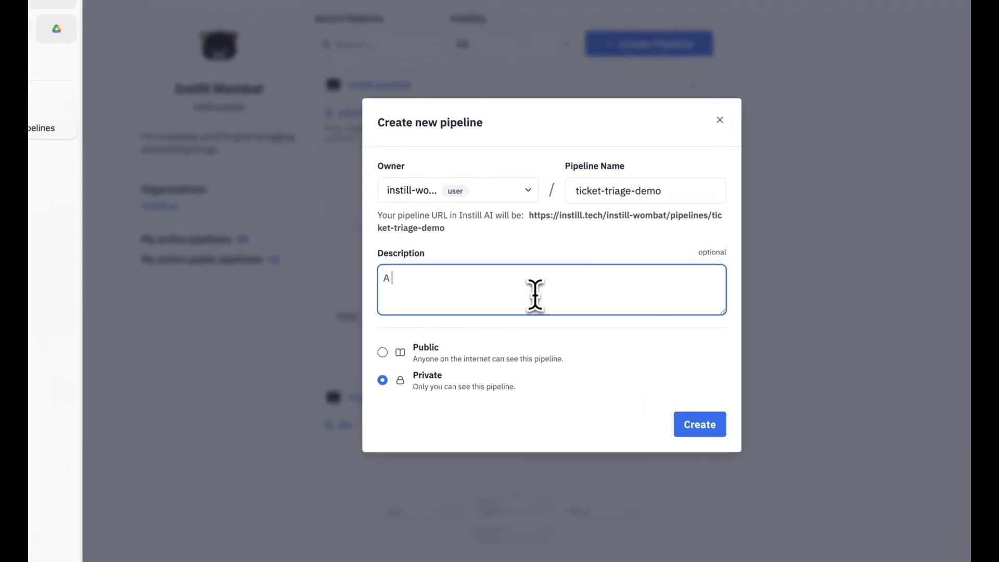
pyautogui.write(' for triaging customer tickets based on te')
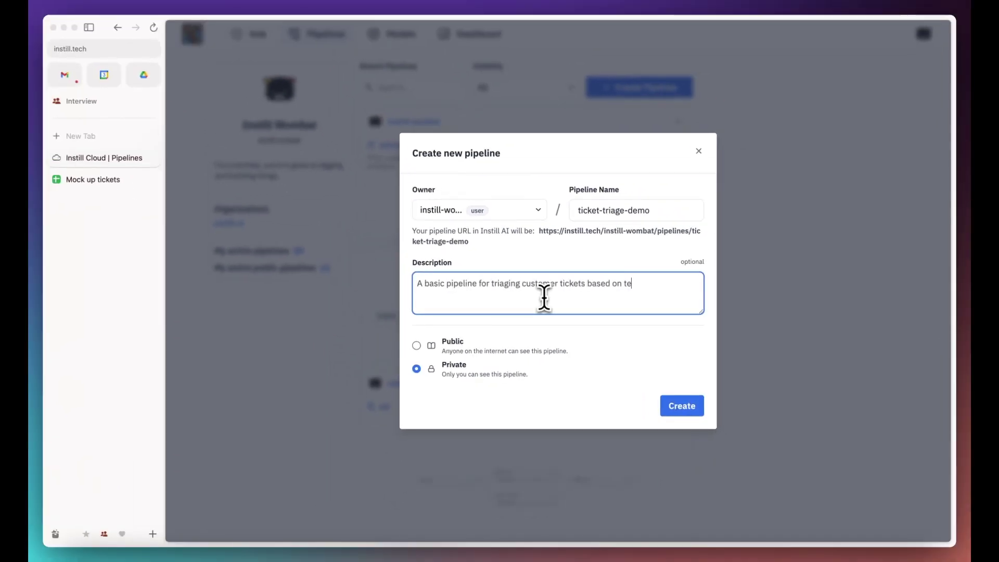
pyautogui.click(677, 406)
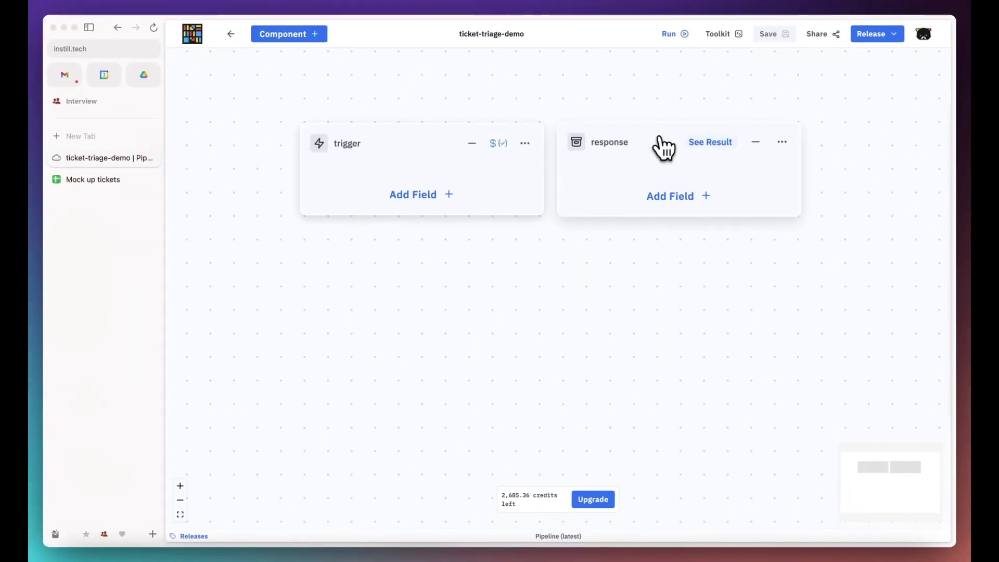
# Spread the trigger and response components apart on the pipeline canvas.
pyautogui.scroll(-2, 542, 303)
pyautogui.moveTo(453, 183); pyautogui.dragTo(345, 165)
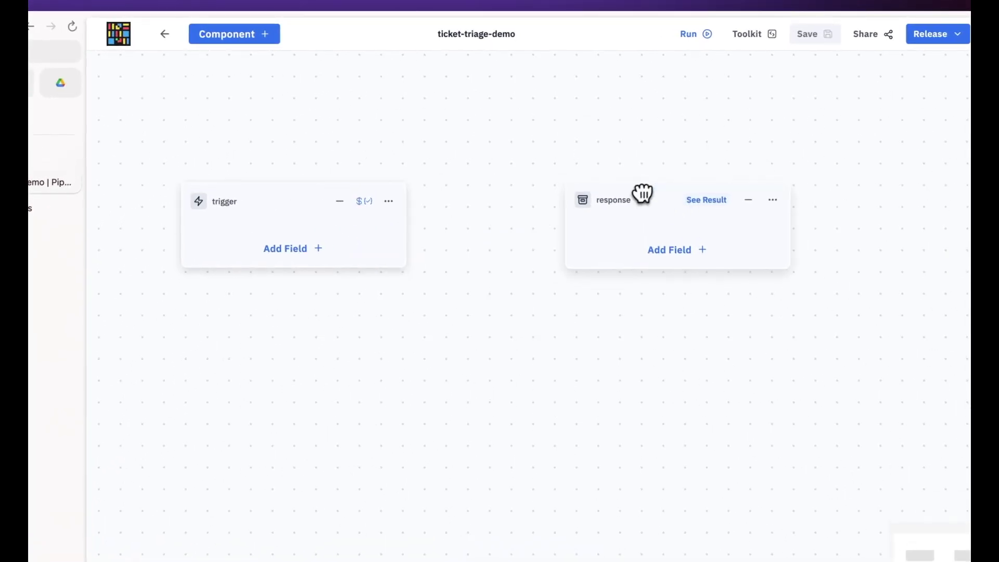
pyautogui.moveTo(647, 195); pyautogui.dragTo(809, 173)
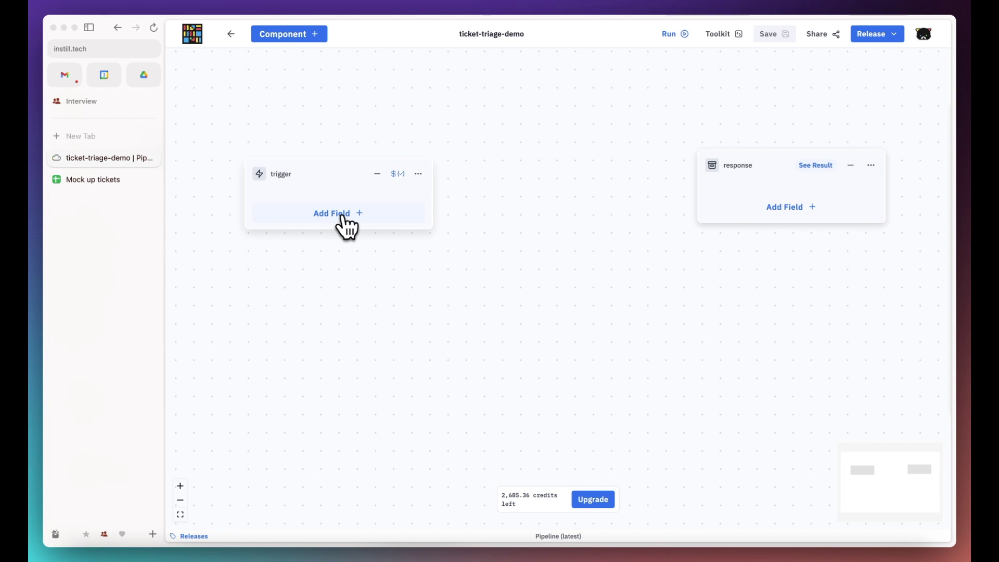
# Add a Short Text field titled Customer ID to the trigger, with the description "ID of the customer".
pyautogui.click(346, 224)
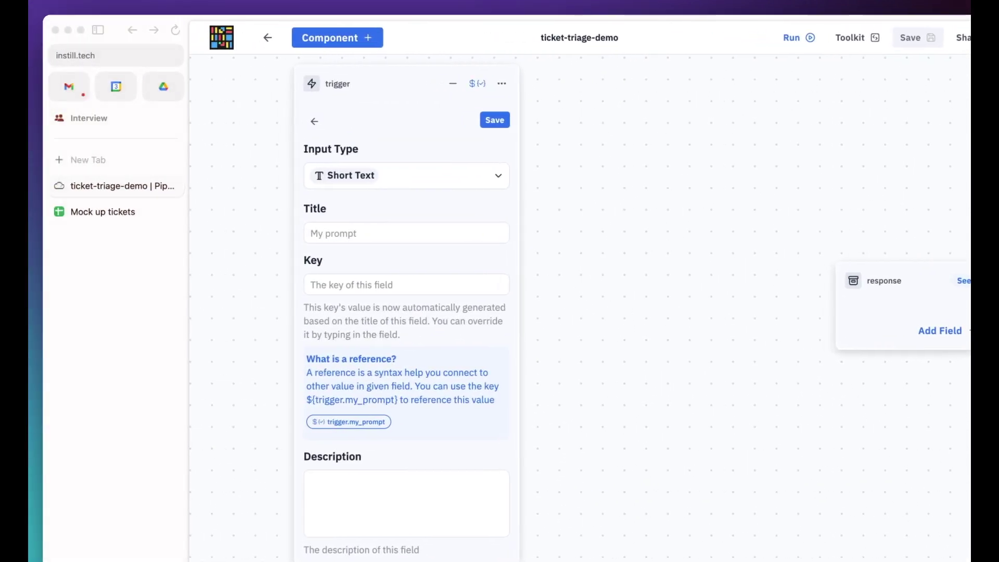
pyautogui.click(349, 233)
pyautogui.write('Customer ID')
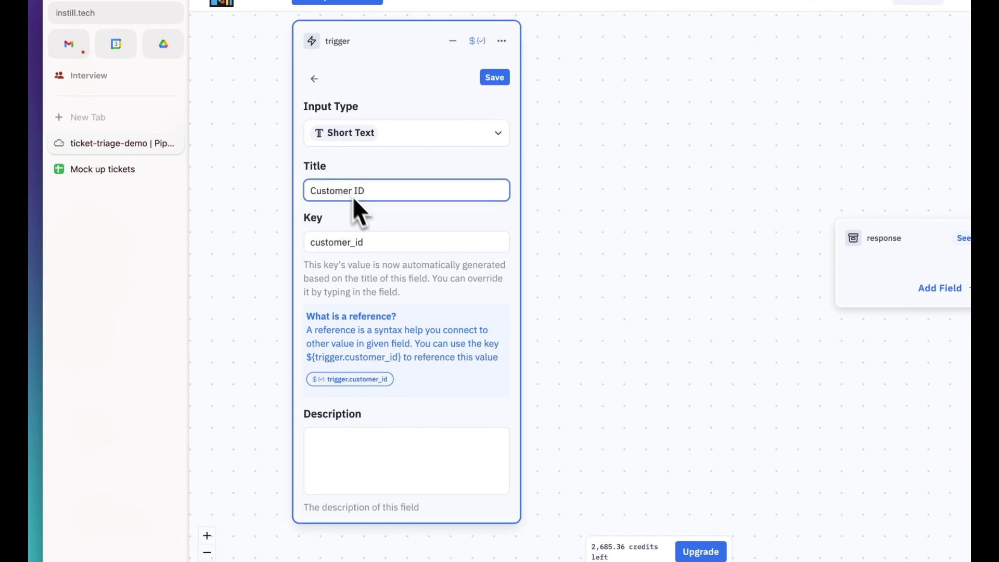
pyautogui.click(402, 447)
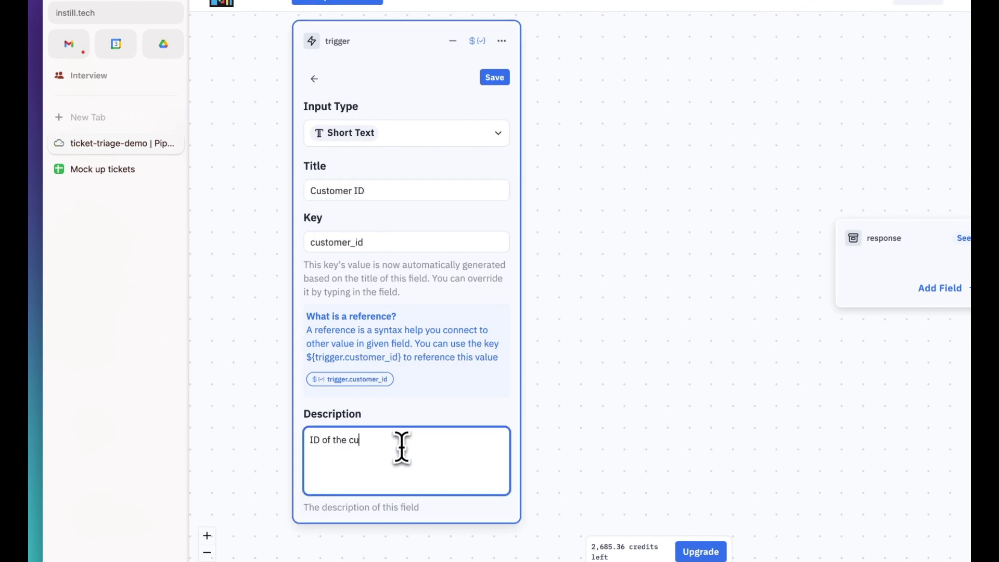
pyautogui.click(495, 78)
# Add a Short Text trigger field titled Email with the description "Customer email".
pyautogui.click(434, 338)
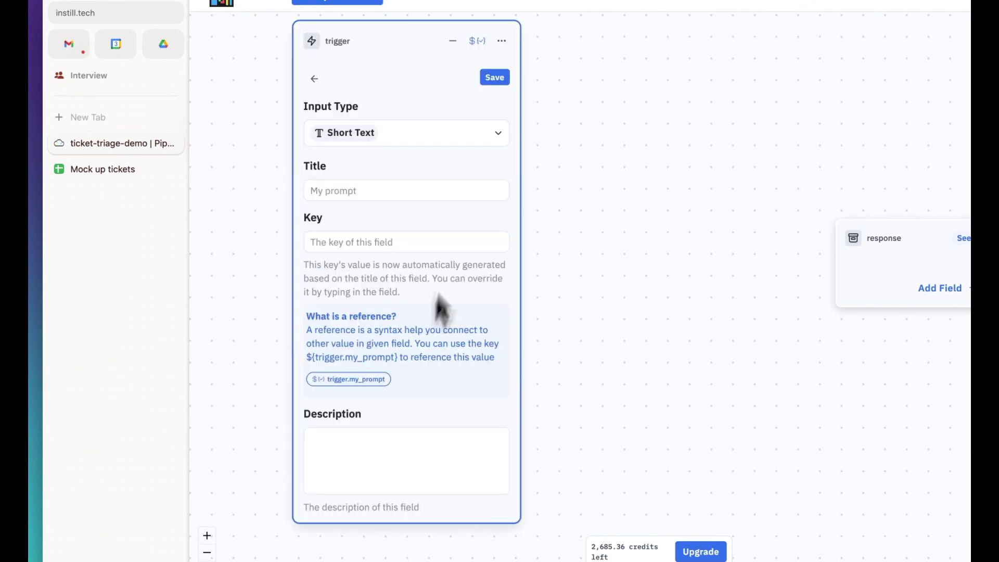
pyautogui.click(370, 190)
pyautogui.write('Email')
pyautogui.click(360, 467)
pyautogui.write('Customer emai')
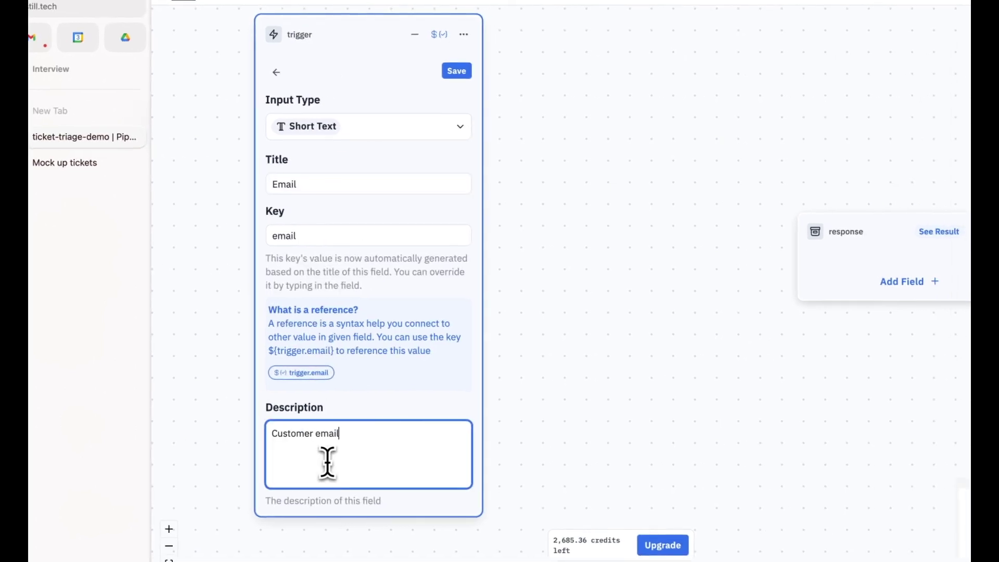
pyautogui.write('l')
pyautogui.click(456, 71)
# Add a Short Text trigger field titled Ticket Issued to Company, described as "The name of the company for which the ticket is issued".
pyautogui.click(364, 386)
pyautogui.click(329, 186)
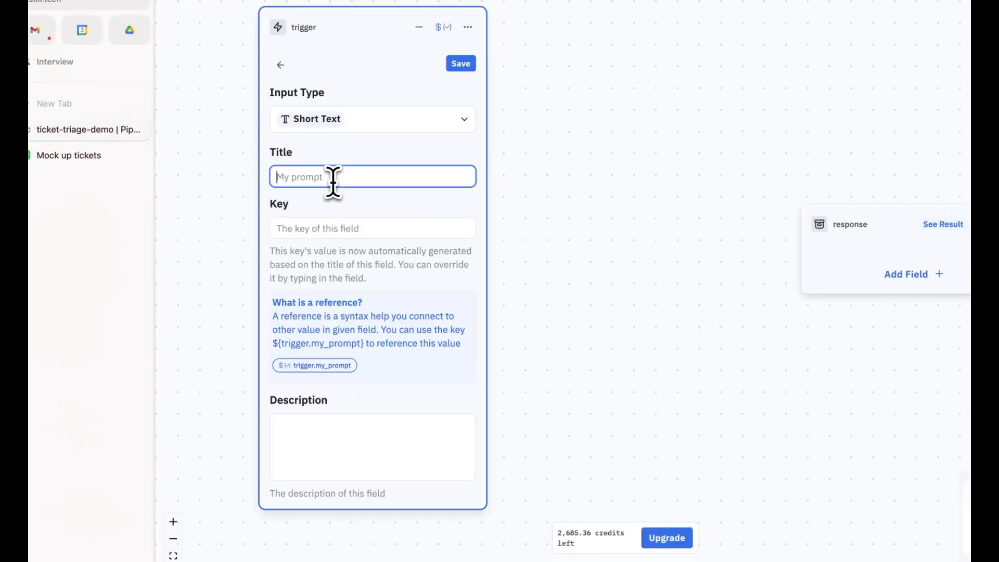
pyautogui.write('Ticket Issued to Company')
pyautogui.click(322, 435)
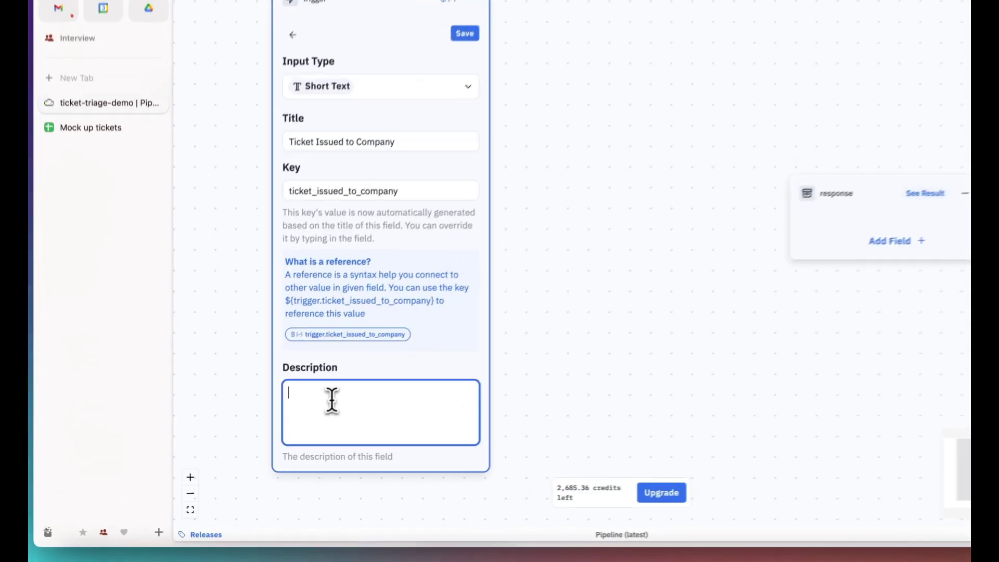
pyautogui.write('The name of the company for which the ticket is issued')
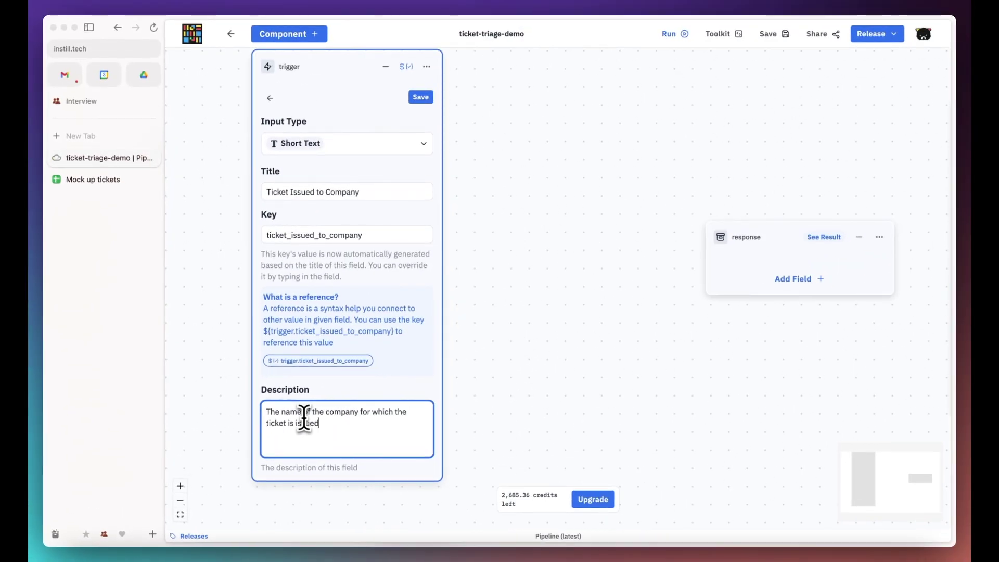
pyautogui.click(420, 96)
# Add a Long Text trigger field titled Content with the description "Ticket content from customer".
pyautogui.click(357, 439)
pyautogui.click(357, 138)
pyautogui.click(347, 183)
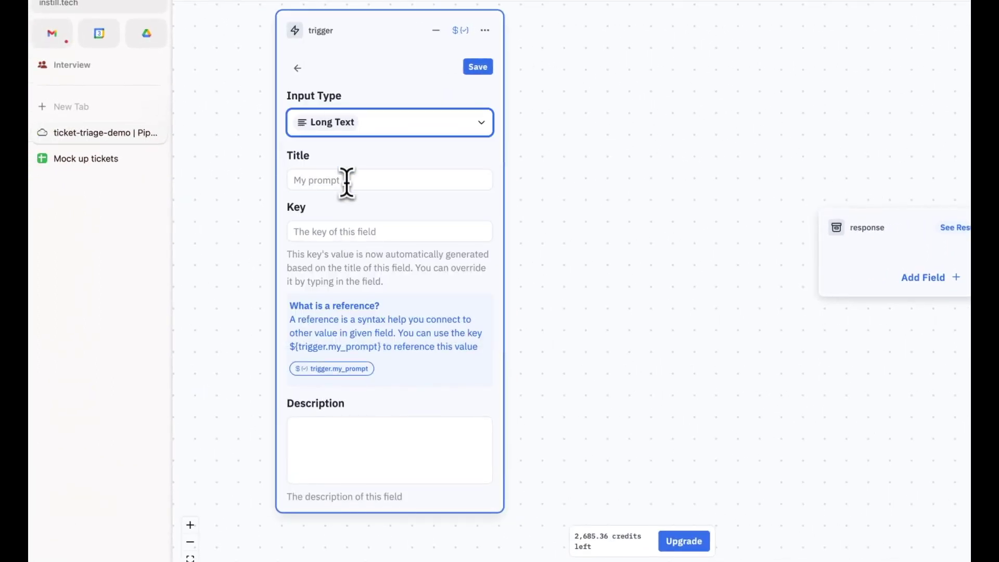
pyautogui.click(347, 183)
pyautogui.write('Content')
pyautogui.click(339, 440)
pyautogui.write('Ticket co')
pyautogui.write('ntent from customer')
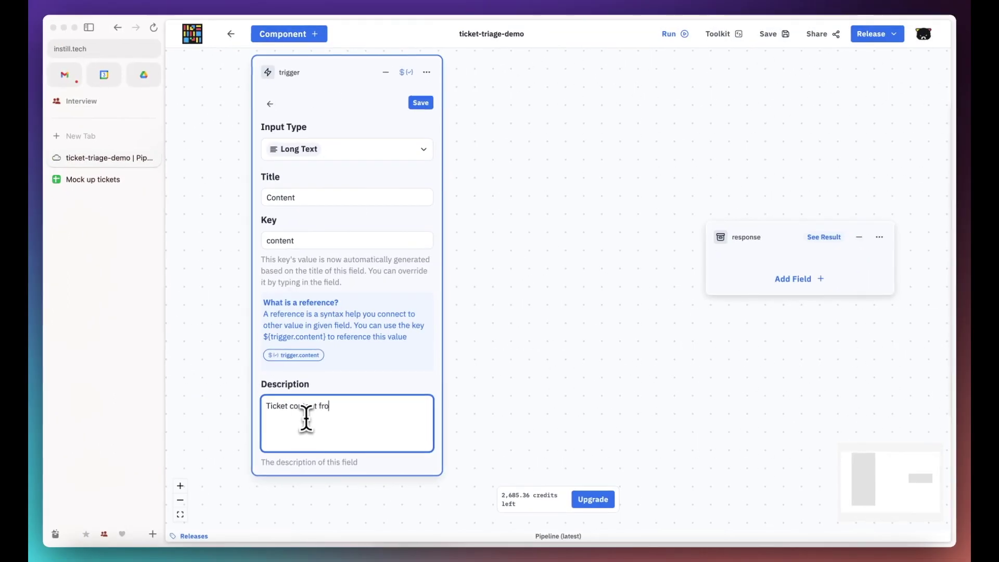
pyautogui.click(421, 103)
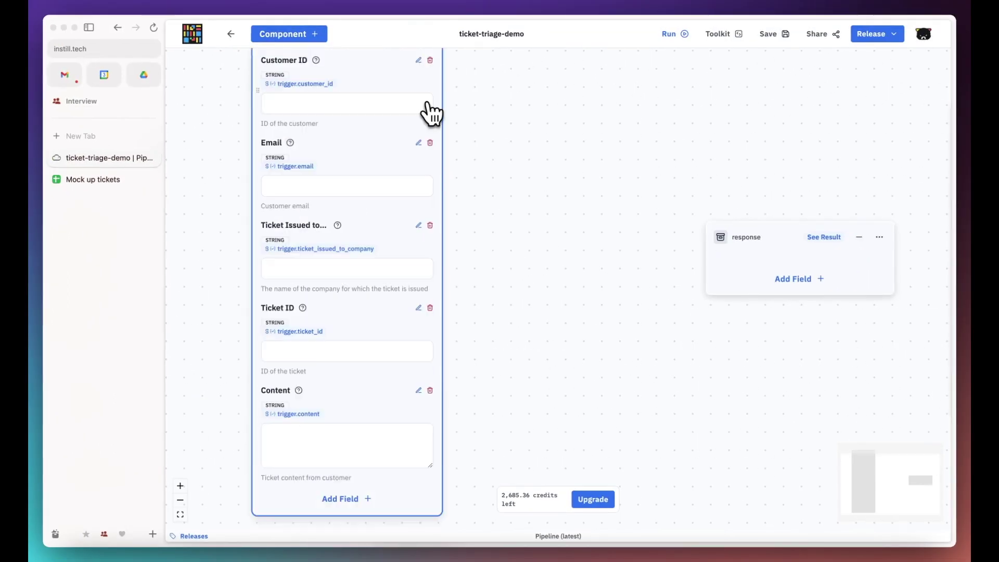
# Move the response component farther away from the trigger to make room for another component between them.
pyautogui.scroll(-3, 508, 341)
pyautogui.hscroll(2, 521, 285)
pyautogui.hscroll(2, 522, 284)
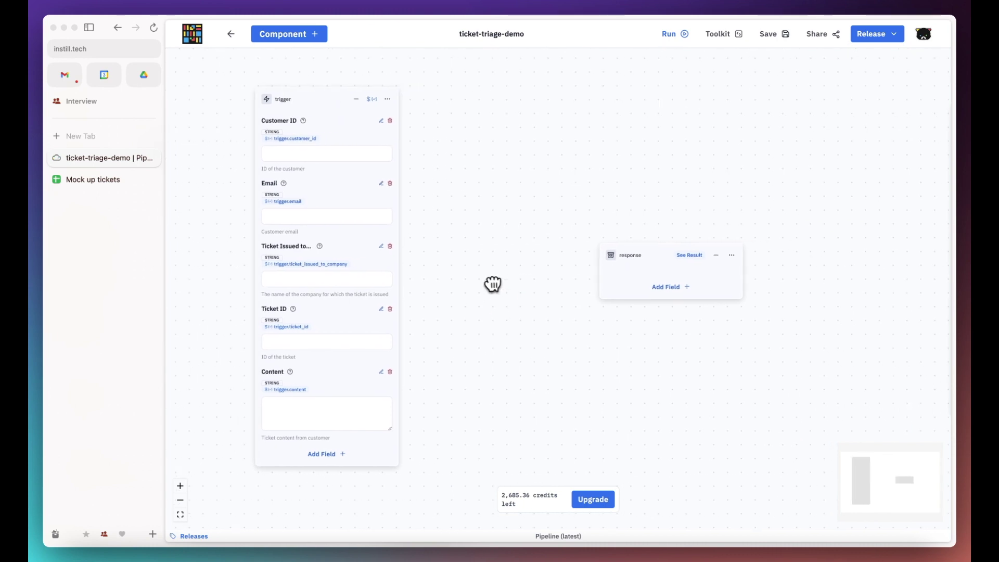
pyautogui.moveTo(645, 260); pyautogui.dragTo(792, 230)
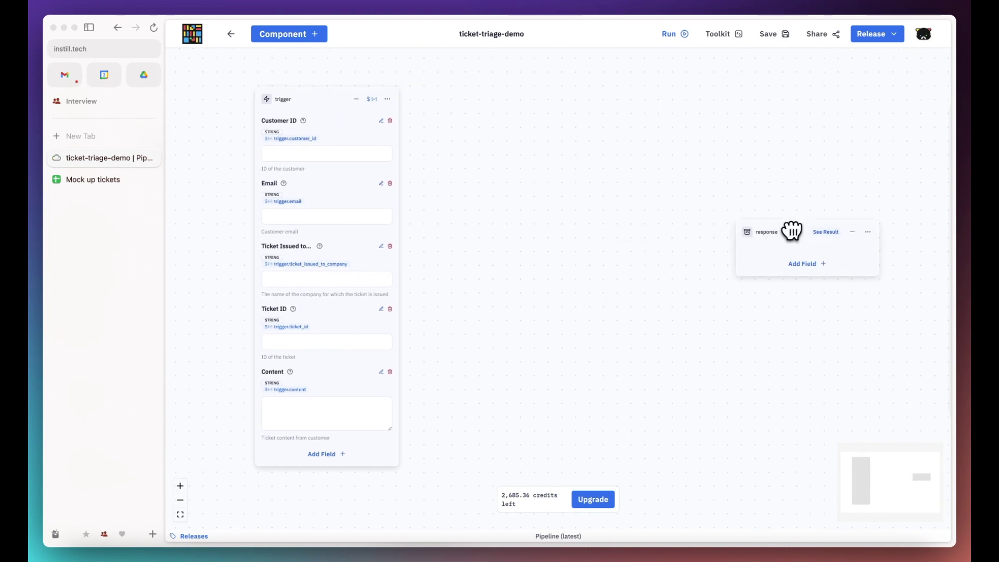
# Add an OpenAI component to the pipeline and rename it triage.
pyautogui.click(307, 37)
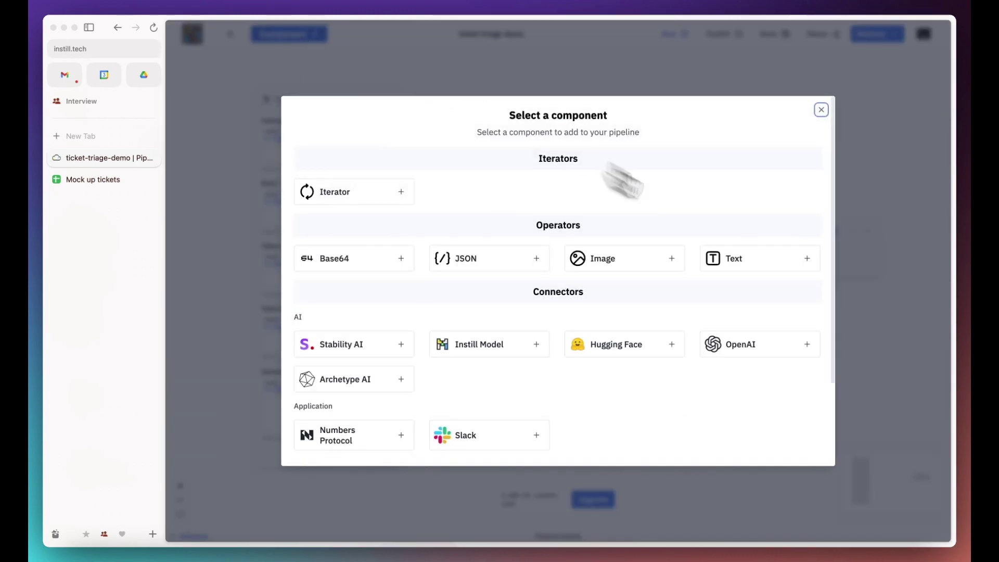
pyautogui.click(763, 355)
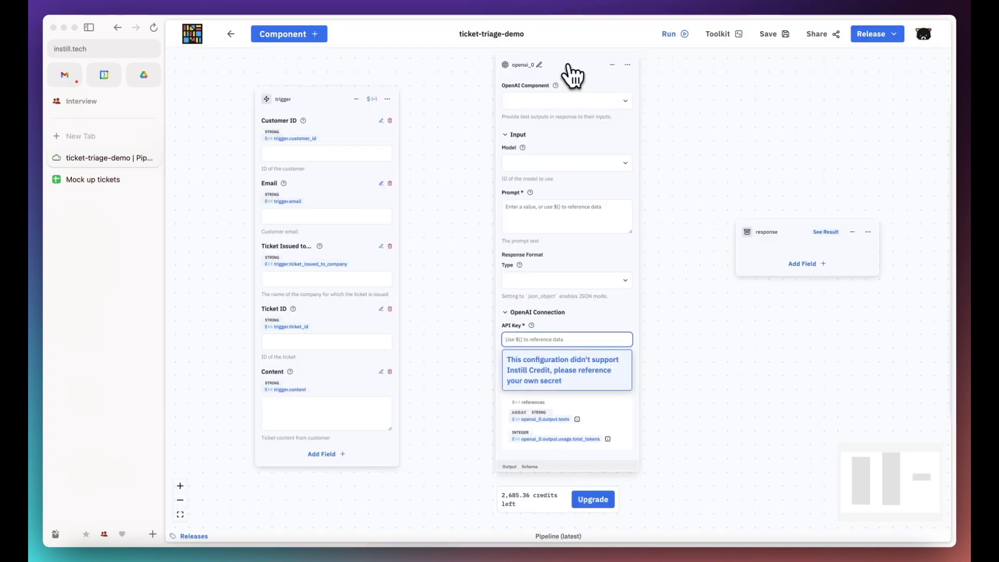
pyautogui.click(540, 65)
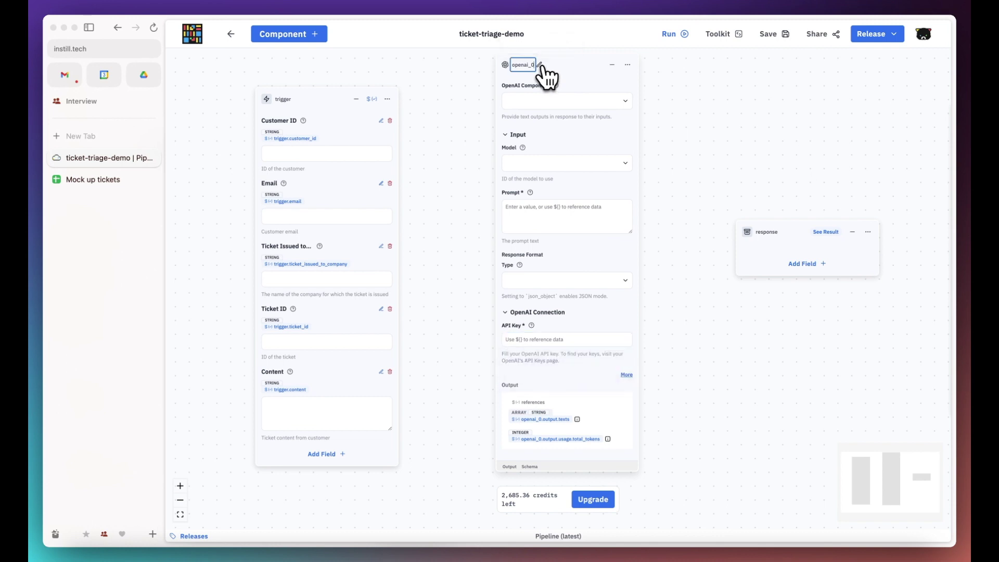
pyautogui.write('triage')
pyautogui.press('Return')
# Set the triage component to Text Generation and choose the gpt-4-turbo model.
pyautogui.click(527, 104)
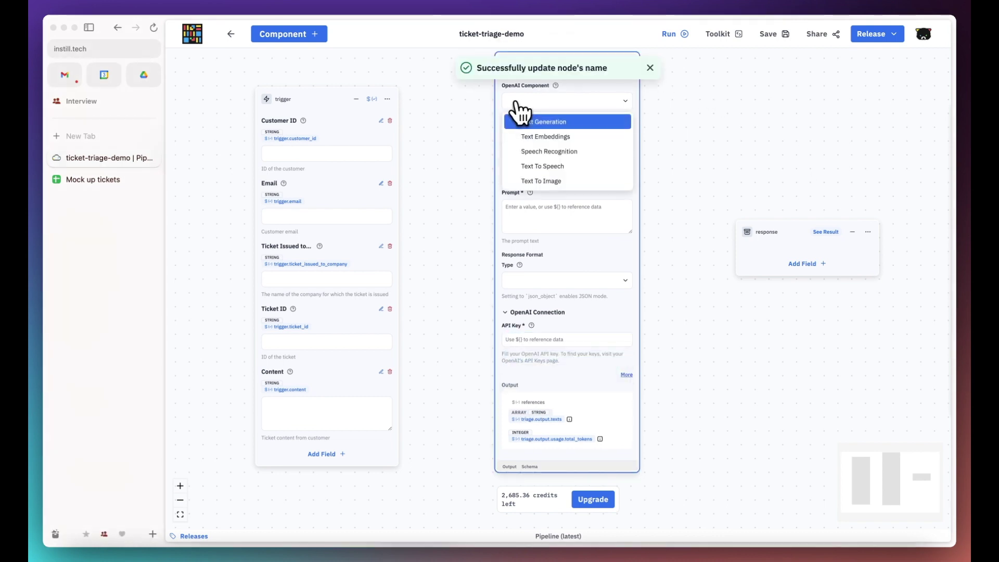
pyautogui.click(546, 123)
pyautogui.click(573, 186)
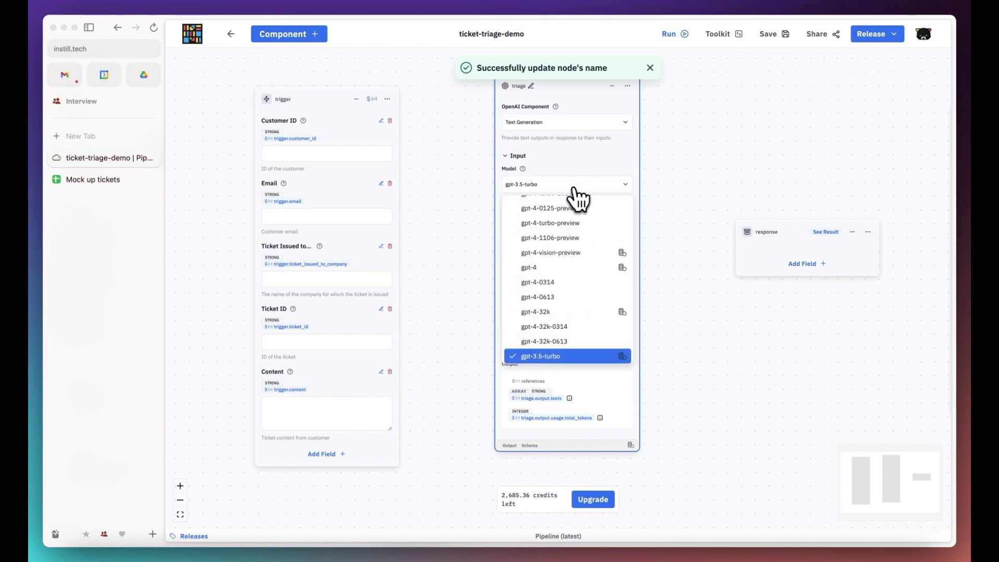
pyautogui.scroll(2, 585, 259)
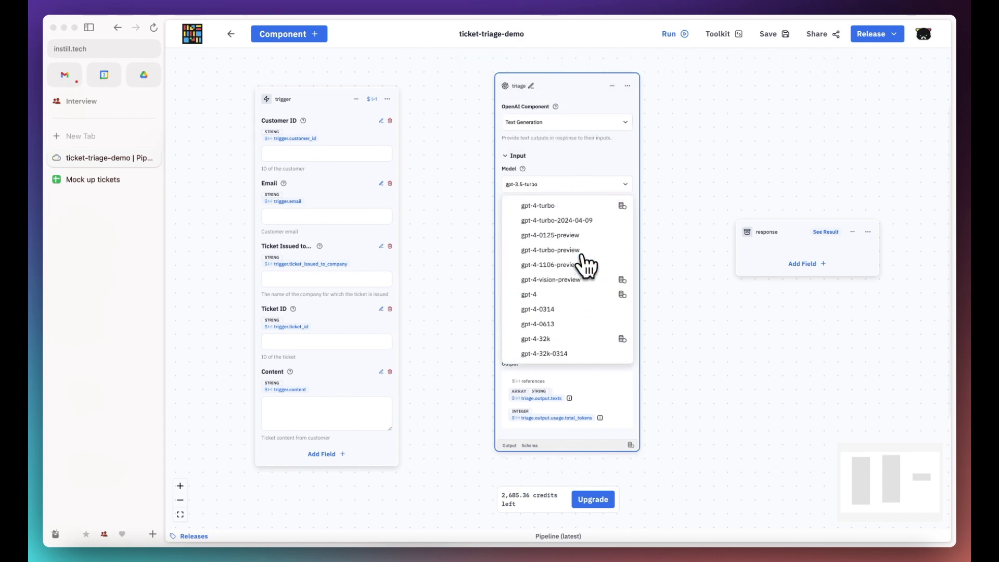
pyautogui.click(558, 235)
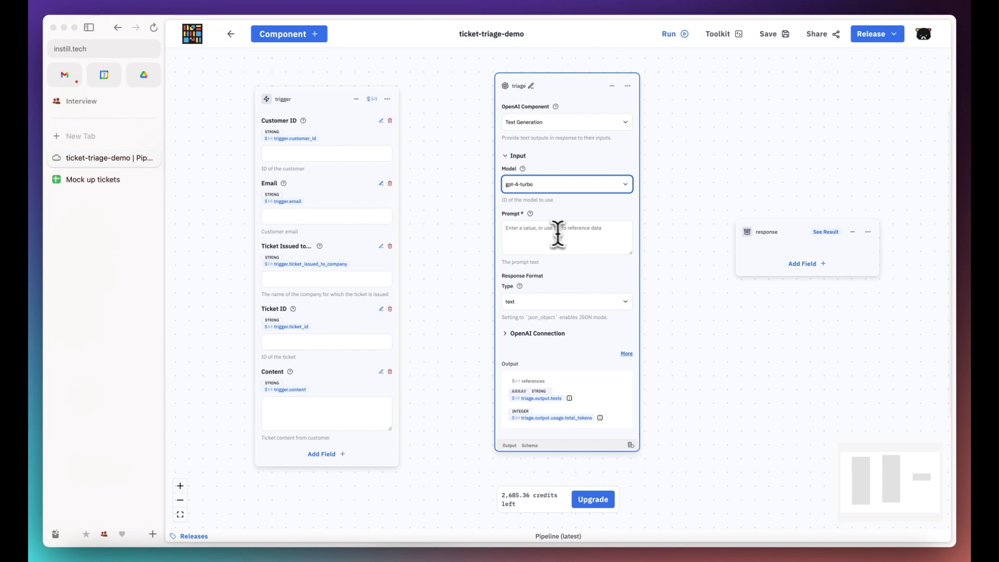
# Enlarge the prompt box and enter the instruction to classify the ticket by content into the five categories listed in the spreadsheet.
pyautogui.click(530, 230)
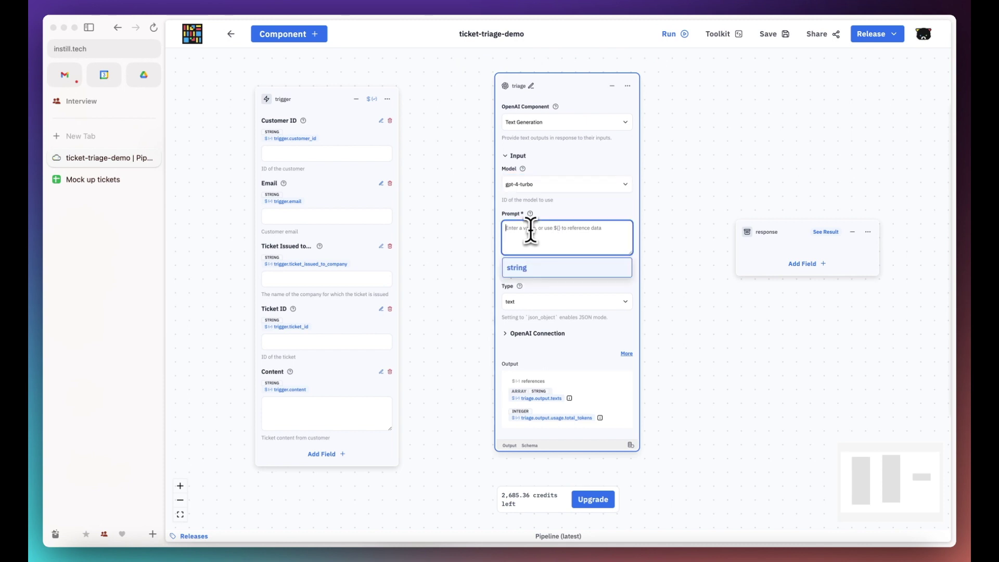
pyautogui.moveTo(630, 253); pyautogui.dragTo(631, 289)
pyautogui.write('Classify the ticket')
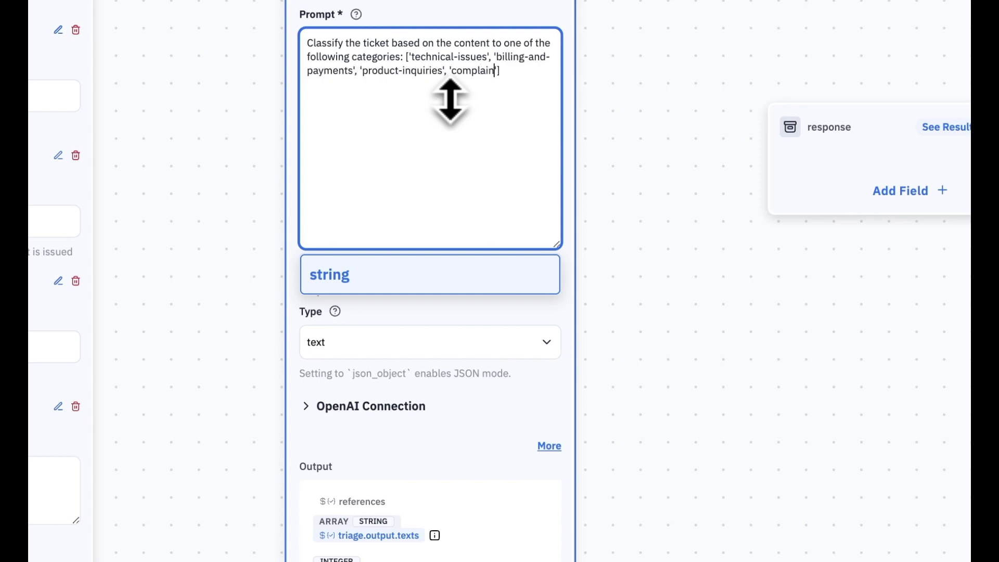
pyautogui.write("ts-and-feedback', 'account-")
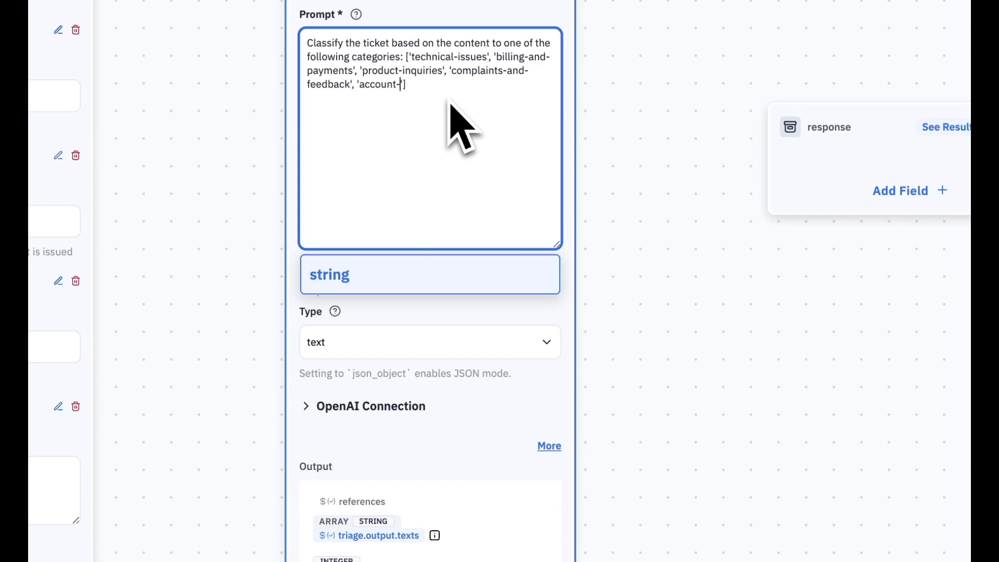
# Complete the prompt with a "Ticket:" line referencing ${trigger.content} and a "Category:" line.
pyautogui.write(': ${')
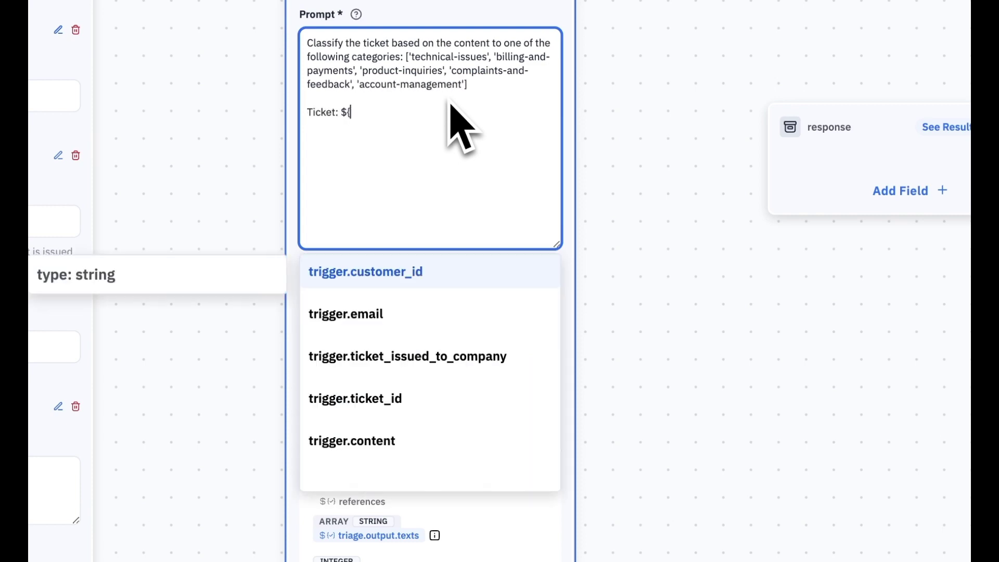
pyautogui.write('tri')
pyautogui.press('Down')
pyautogui.press('Down')
pyautogui.press('Down')
pyautogui.press('Down')
pyautogui.press('Return')
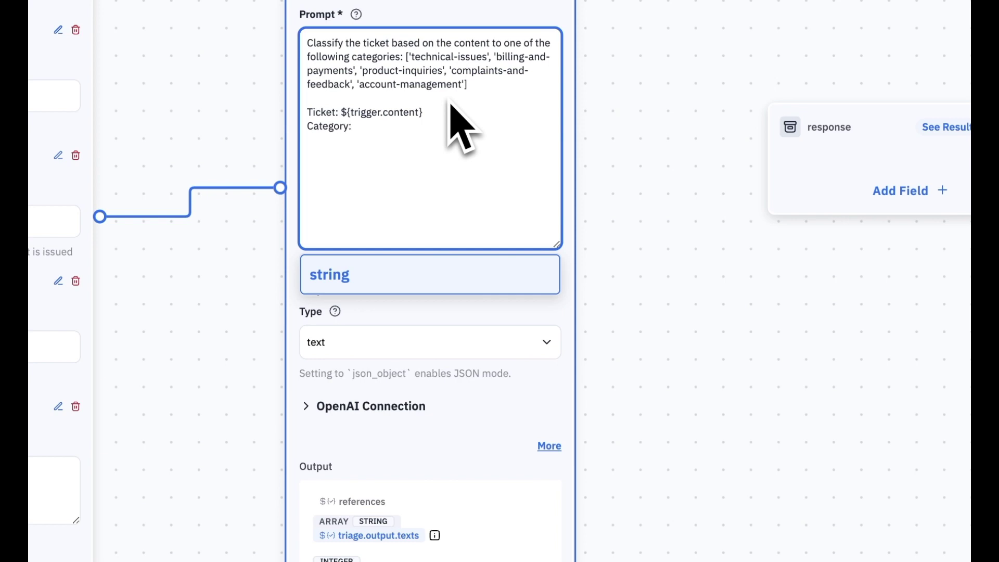
# Set the triage system message to a ticket classifier that analyzes ticket content, classifies it into a pre-defined category and ONLY returns the category.
pyautogui.click(549, 446)
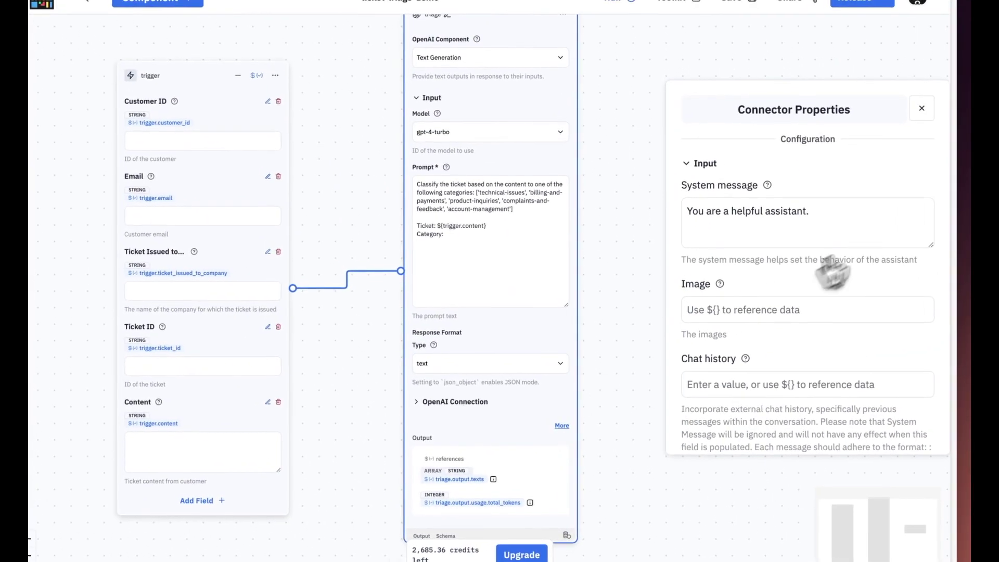
pyautogui.moveTo(936, 246); pyautogui.dragTo(929, 282)
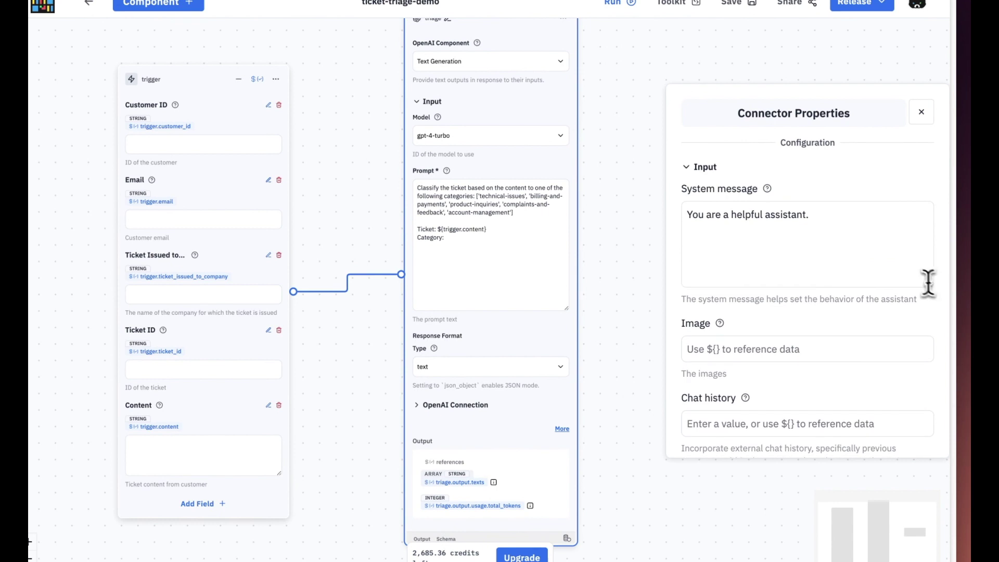
pyautogui.click(818, 216)
pyautogui.hotkey('ctrl', 'a')
pyautogui.press('BackSpace')
pyautogui.write('Y')
pyautogui.write('ou are a ticket clas')
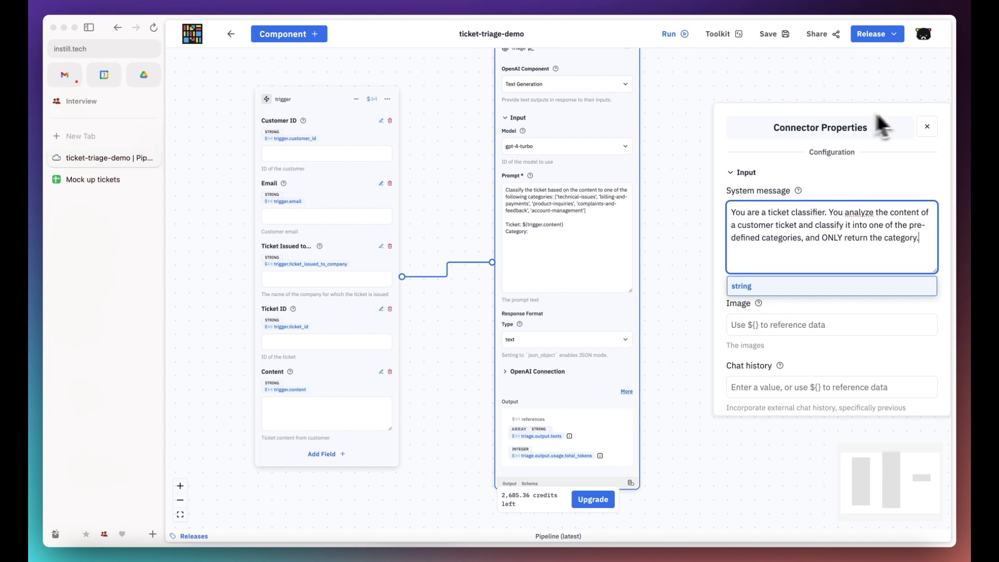
pyautogui.click(927, 127)
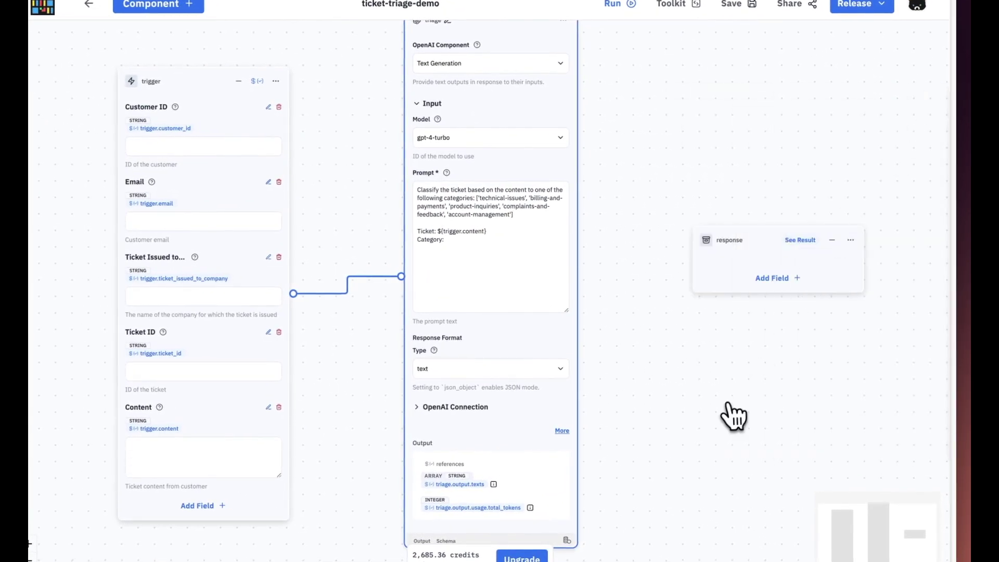
# Move the response node farther away to make room, then add a second OpenAI component beside triage and rename it email-writer.
pyautogui.scroll(-3, 716, 406)
pyautogui.moveTo(682, 168); pyautogui.dragTo(503, 141)
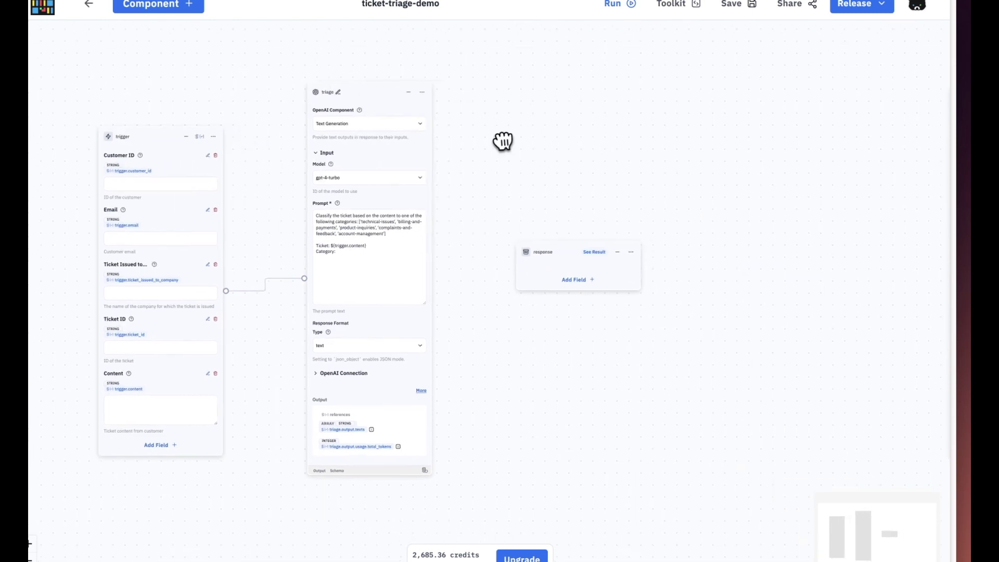
pyautogui.moveTo(565, 252); pyautogui.dragTo(771, 243)
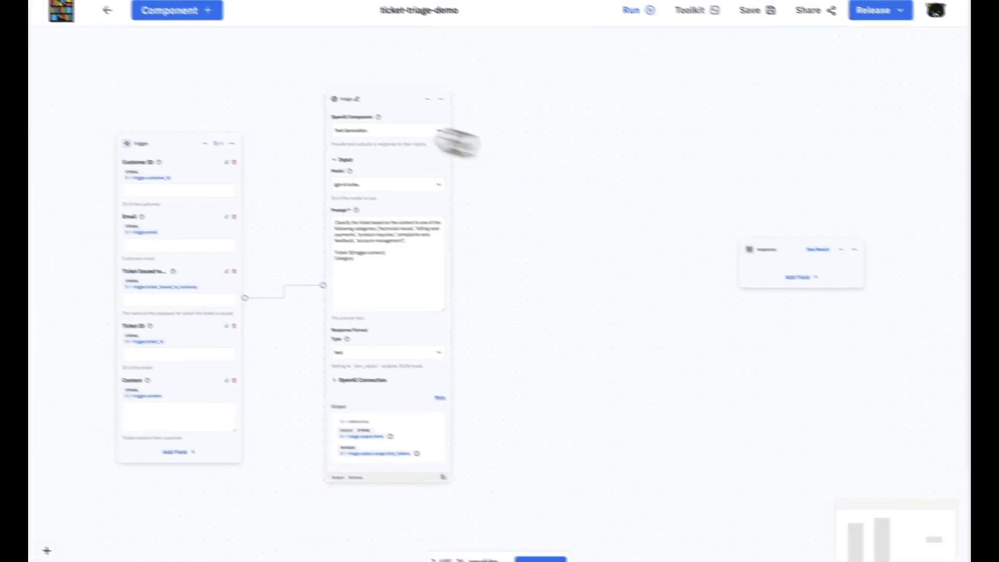
pyautogui.click(180, 4)
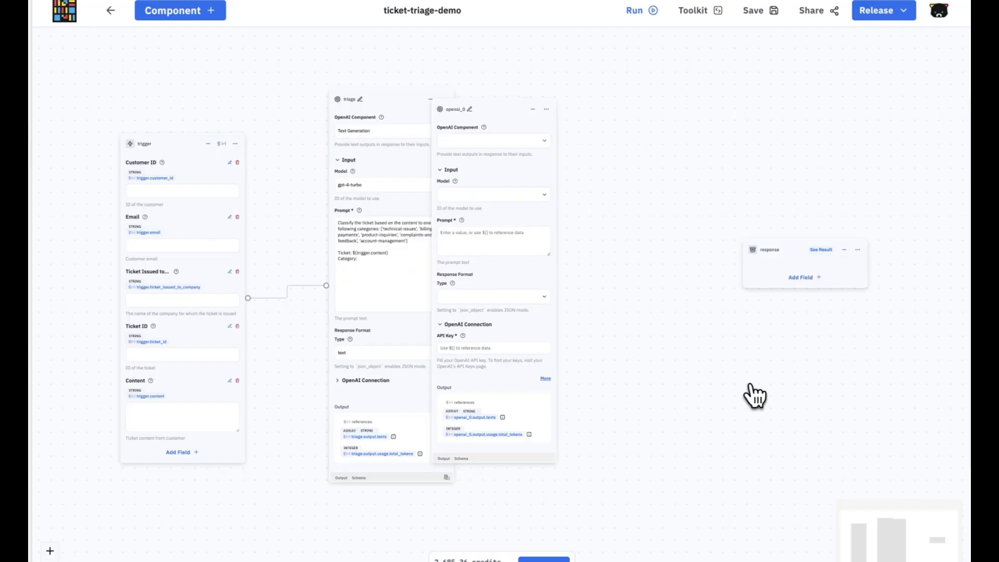
pyautogui.moveTo(502, 107); pyautogui.dragTo(589, 110)
pyautogui.click(557, 114)
pyautogui.click(694, 118)
# Set the email-writer component to Text Generation and choose the gpt-4-turbo model.
pyautogui.click(631, 144)
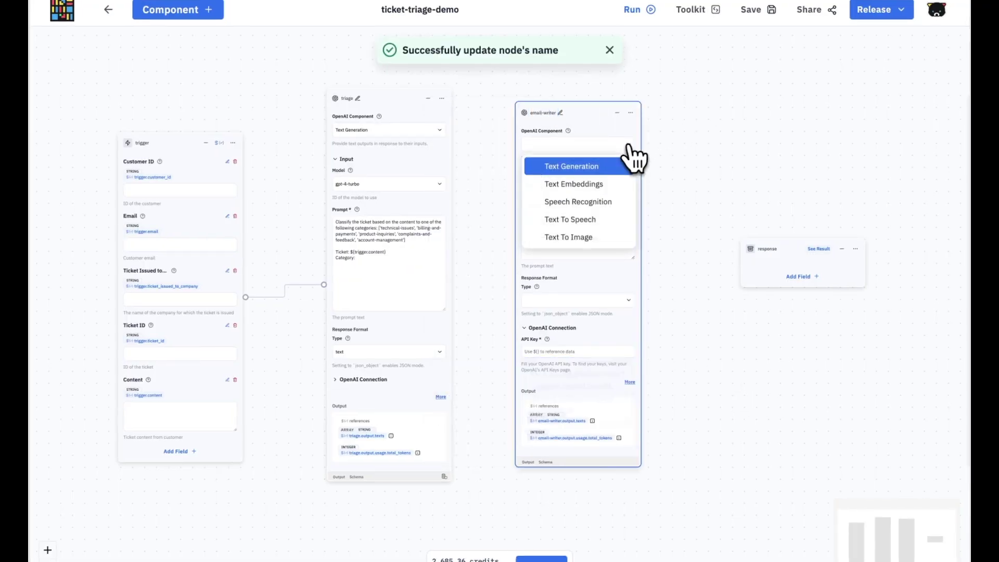
pyautogui.click(580, 167)
pyautogui.click(632, 217)
pyautogui.scroll(2, 602, 272)
pyautogui.click(604, 276)
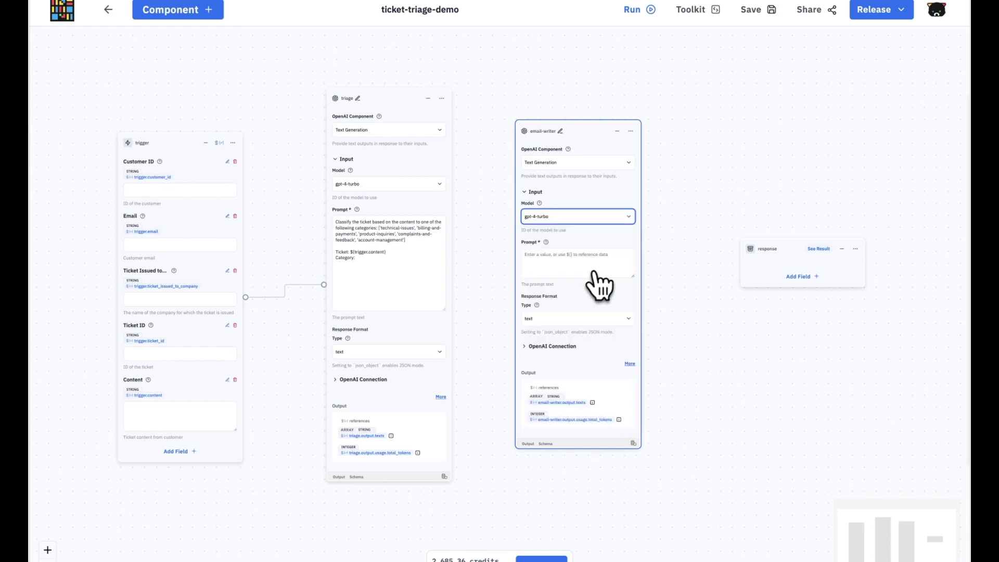
# Begin the email-writer prompt with "Based on the customer ticket information, write a draft email to the customer.".
pyautogui.click(538, 259)
pyautogui.write('Based on the custo')
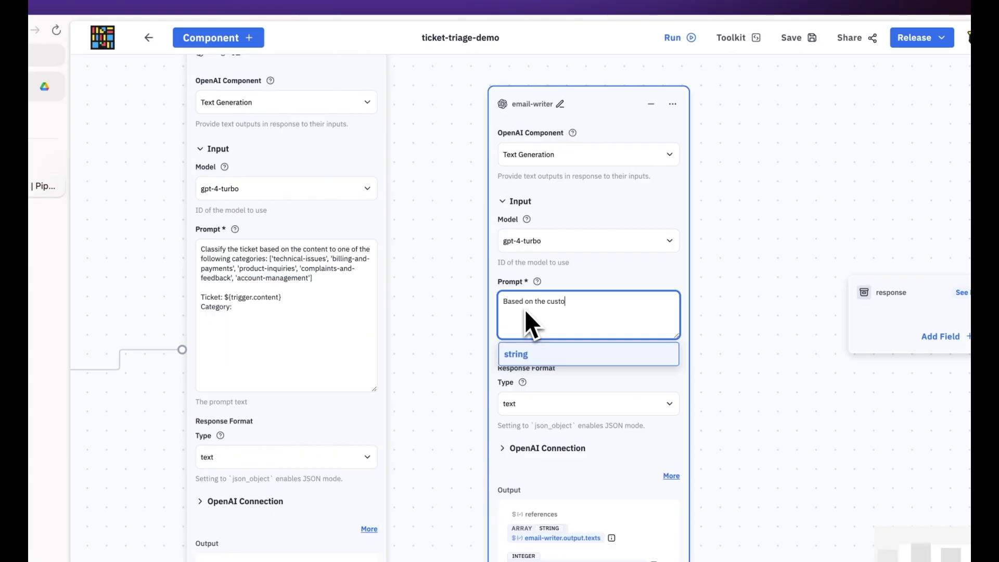
pyautogui.write('mer ticket information, write a draft email to the customer.')
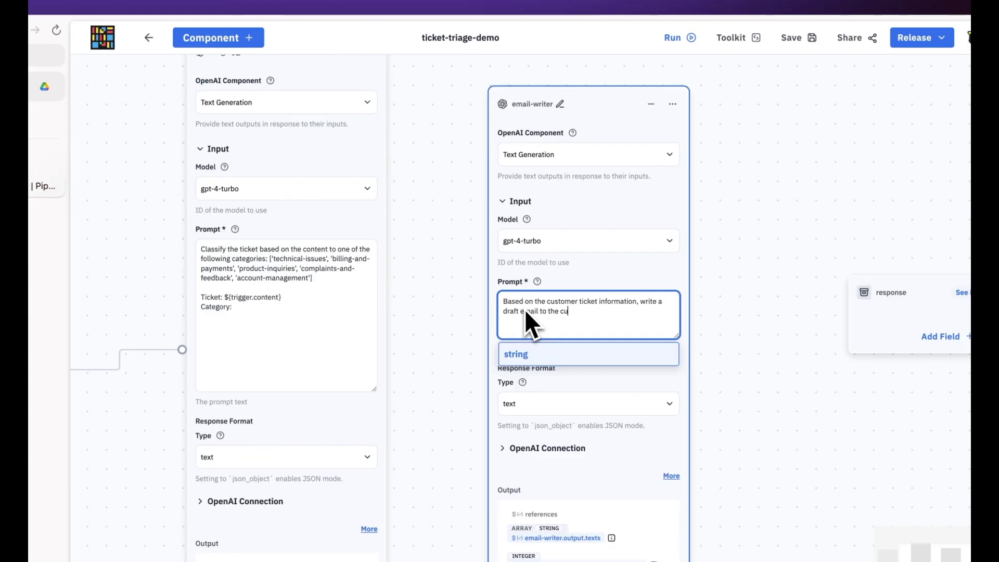
pyautogui.press('Return')
pyautogui.press('Return')
# Add prompt rules to start the content-based email subject with "[Ticket ID] Request Received:" and not mention the Ticket ID in the email body.
pyautogui.write('- Give an email subject based on the content and start it with "[Ticket ID] Request "')
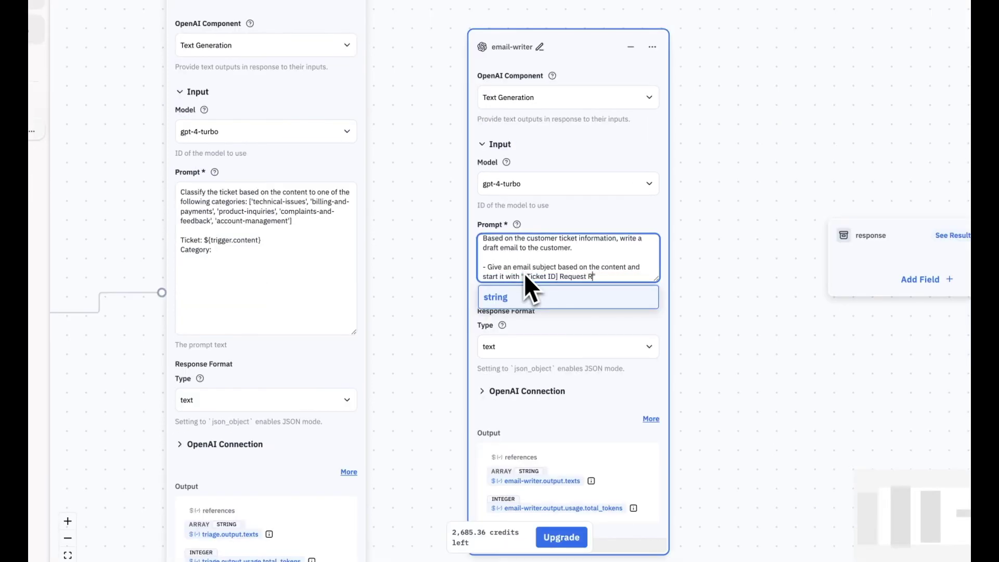
pyautogui.write('Received:')
pyautogui.press('End')
pyautogui.write('.')
pyautogui.press('Return')
pyautogui.write('- No need to mention the Ticket ID in the email body.')
pyautogui.press('Return')
# Append Customer ID, Customer Email, Customer Issued to Company, Ticket ID and Ticket Content lines referencing their trigger fields, plus a final "Draft Email:" line.
pyautogui.press('Return')
pyautogui.write('Customer ID: ${trigger.customer_id}')
pyautogui.press('Return')
pyautogui.write('Customer email: ${trigger.email}')
pyautogui.press('Return')
pyautogui.write('Customer Issued to Company: ${trigger.ticket_issued_to_company}')
pyautogui.press('Return')
pyautogui.write('Ticket ID: ${trigger.ticket_id}')
pyautogui.press('Return')
pyautogui.write('Ticket Content: ${trigger.content}')
pyautogui.press('Return')
pyautogui.write('Draft Email:')
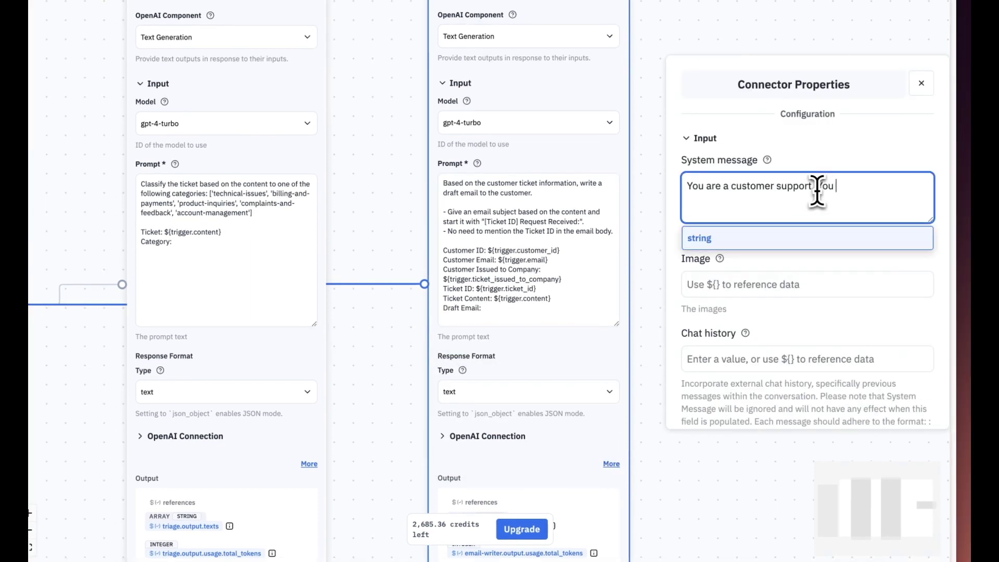
# Set the email-writer system message to a company support role that drafts an email to the ticket's customer and ONLY returns the draft email.
pyautogui.write('mail to the customer who filed a ticket, and ONLY return the draft email.')
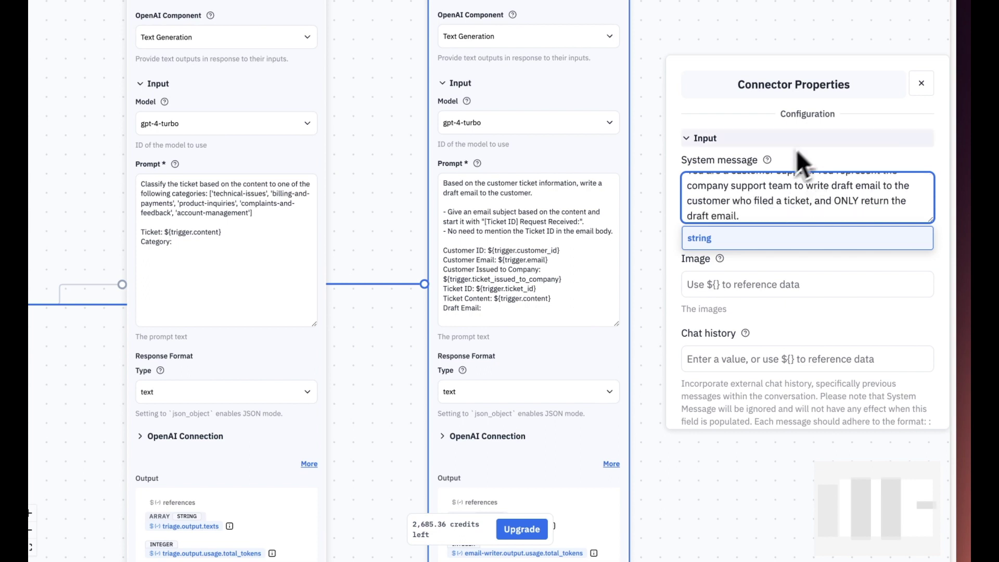
pyautogui.press('Escape')
pyautogui.scroll(-2, 696, 209)
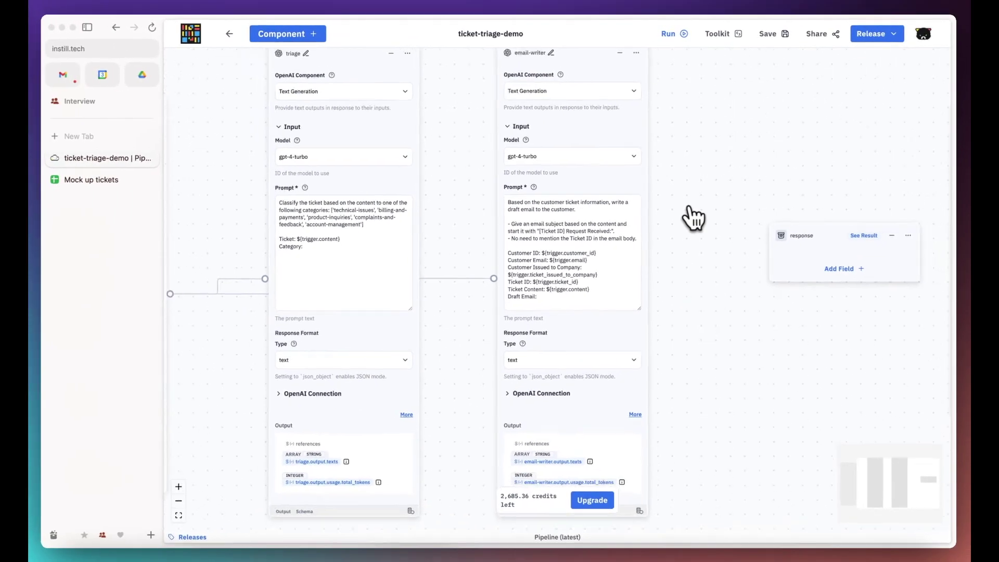
# Add a Ticket Category field to the response node with the value ${triage.output.texts[0]} and save it.
pyautogui.moveTo(692, 215); pyautogui.dragTo(670, 185)
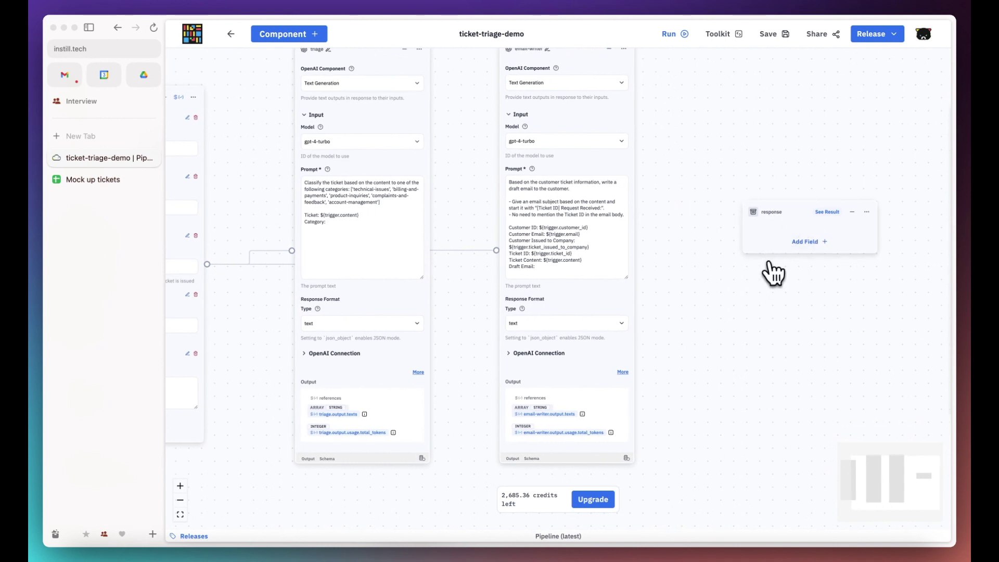
pyautogui.click(825, 242)
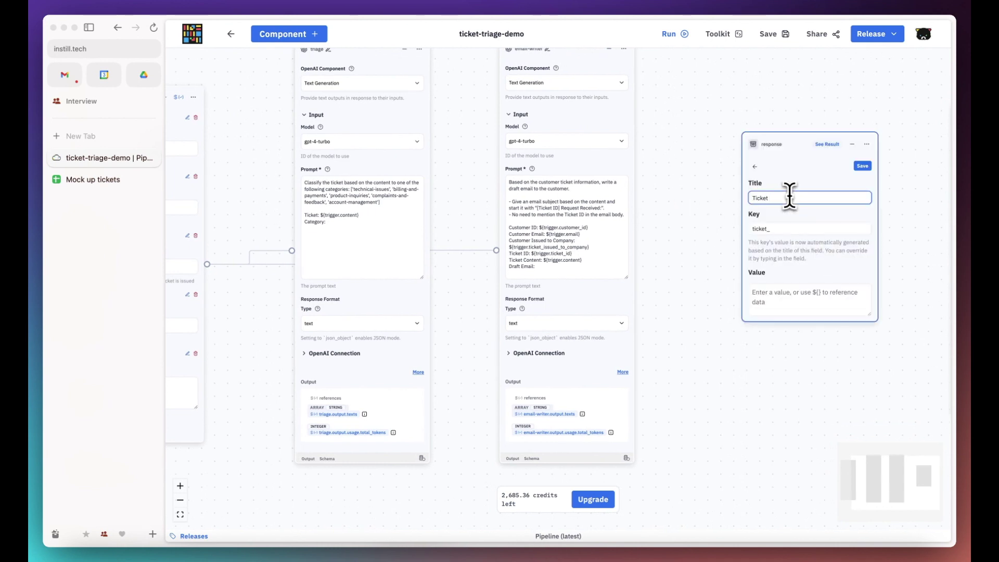
pyautogui.click(797, 297)
pyautogui.write('${')
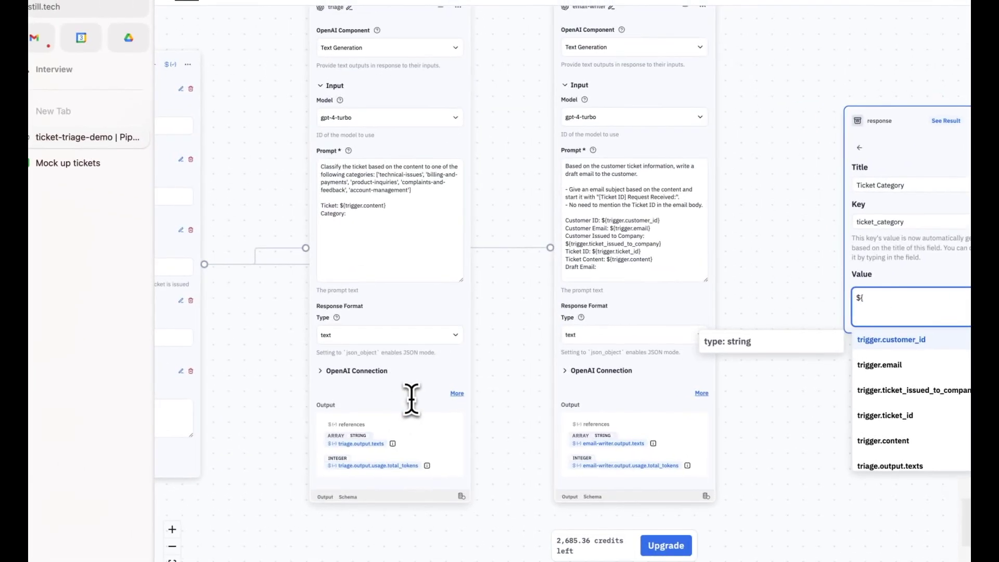
pyautogui.click(917, 345)
pyautogui.write('t')
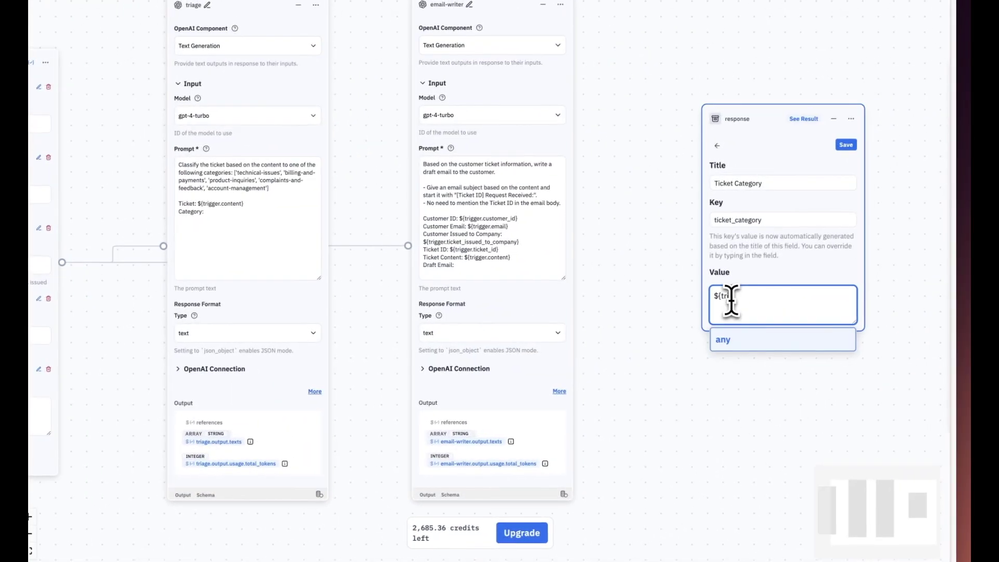
pyautogui.write('riage')
pyautogui.press('Return')
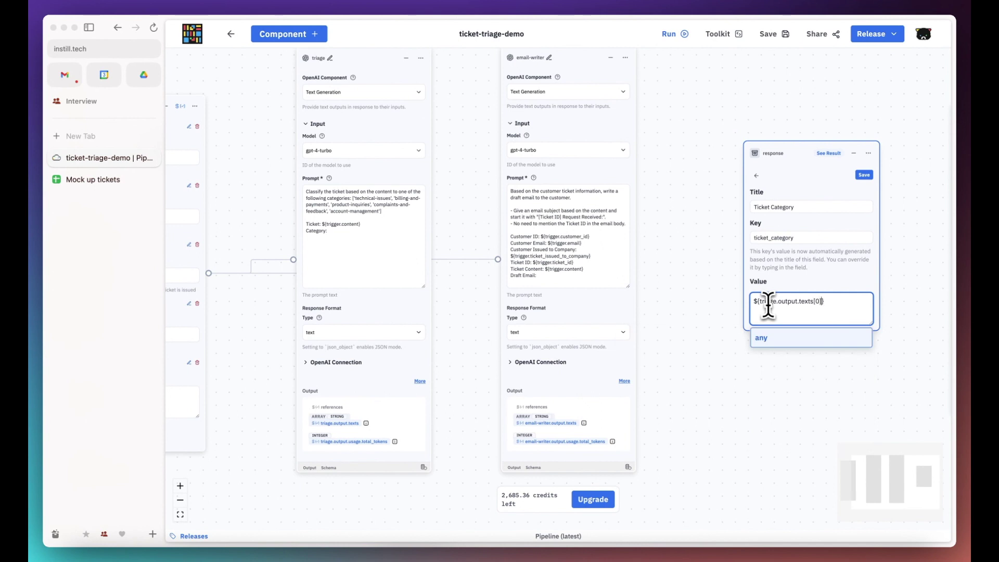
pyautogui.click(864, 175)
# Add a Draft Email field to the response node with the value ${email-writer.output.texts[0]} and save it.
pyautogui.click(777, 206)
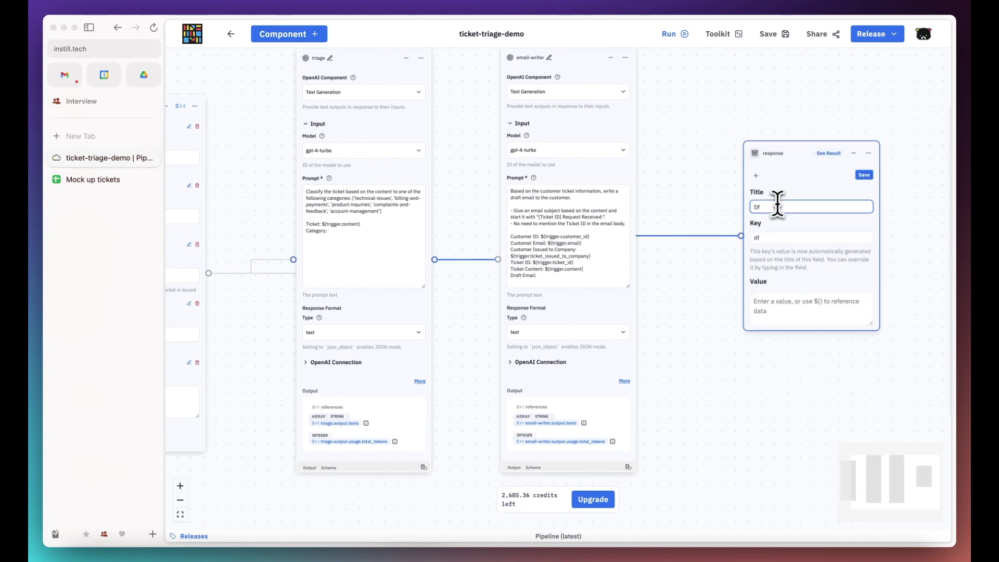
pyautogui.click(765, 307)
pyautogui.write('${email')
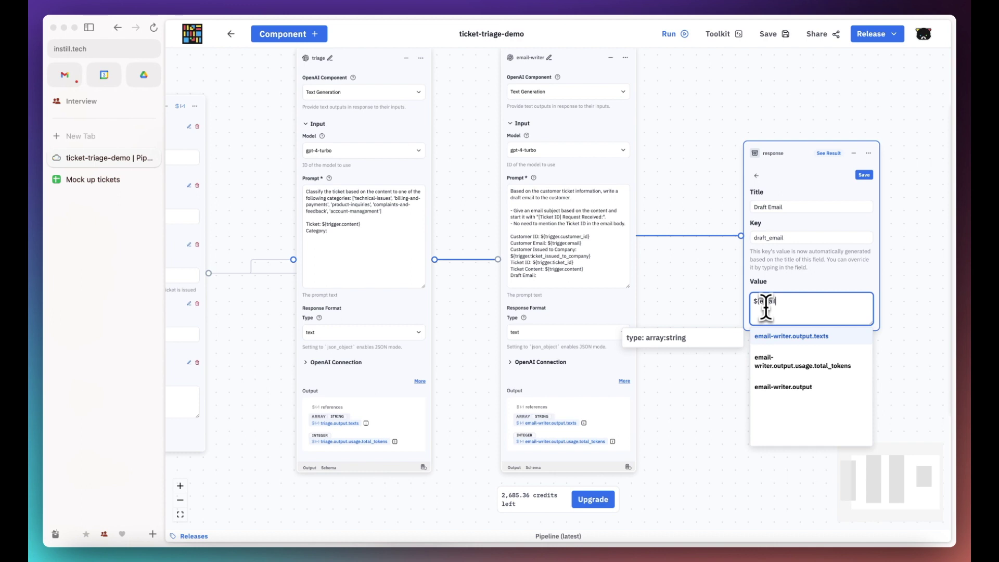
pyautogui.press('Return')
pyautogui.click(865, 175)
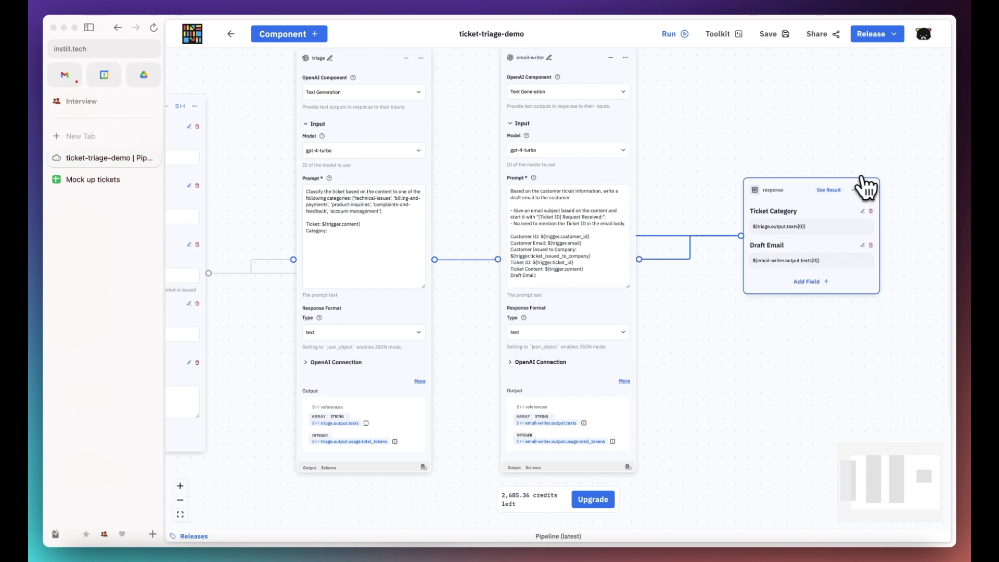
# Reorder the trigger fields to Customer ID, Email, Ticket Issued to Company, Ticket ID and Content.
pyautogui.click(180, 514)
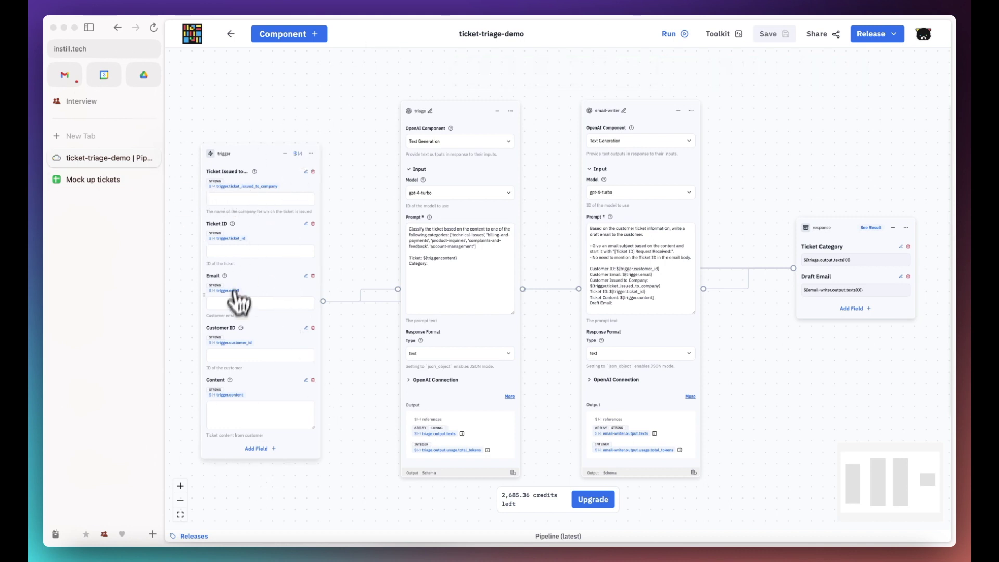
pyautogui.moveTo(211, 363); pyautogui.dragTo(203, 209)
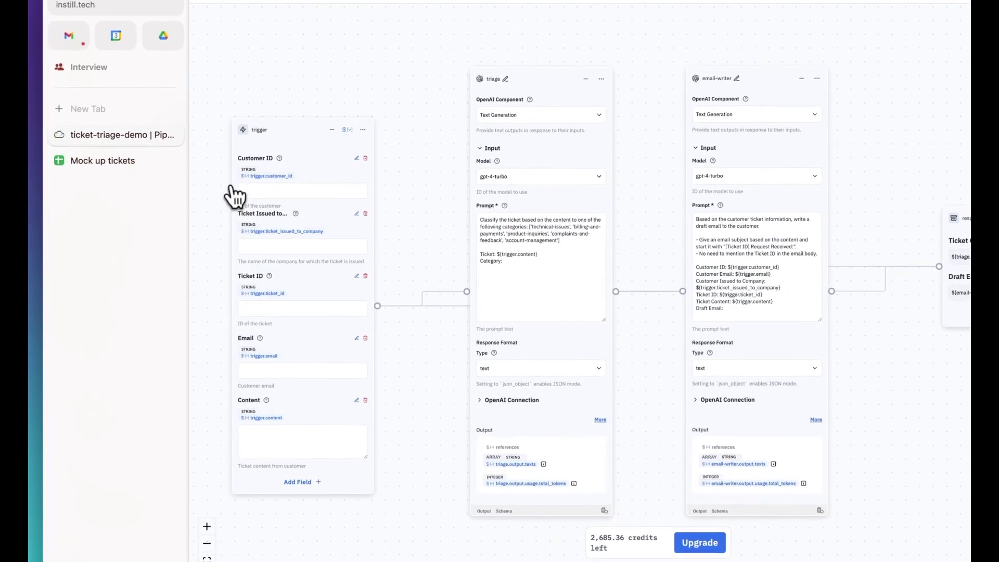
pyautogui.moveTo(210, 364); pyautogui.dragTo(215, 255)
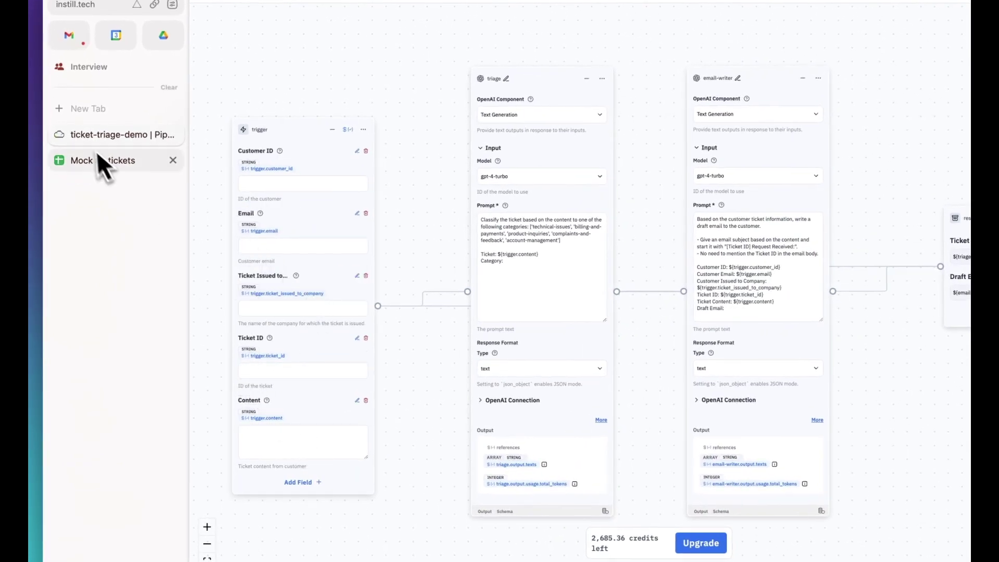
# Copy the first ticket's customer ID from the Mock up tickets spreadsheet into the trigger's Customer ID field.
pyautogui.click(107, 161)
pyautogui.click(249, 179)
pyautogui.press('super+c')
pyautogui.click(120, 139)
pyautogui.click(257, 184)
pyautogui.press('super+v')
# Copy the first ticket's email address from the spreadsheet into the trigger's Email field.
pyautogui.click(148, 167)
pyautogui.click(388, 182)
pyautogui.press('super+c')
pyautogui.click(138, 138)
pyautogui.click(262, 221)
pyautogui.press('super+v')
# Copy the company name AT&T from the first spreadsheet ticket into the trigger's Ticket Issued to Company field.
pyautogui.click(104, 161)
pyautogui.click(497, 190)
pyautogui.press('super+c')
pyautogui.click(118, 145)
pyautogui.click(255, 318)
pyautogui.press('super+v')
# Copy the first ticket's ticket ID from the spreadsheet into the trigger's Ticket ID field.
pyautogui.click(104, 172)
pyautogui.click(581, 198)
pyautogui.press('super+c')
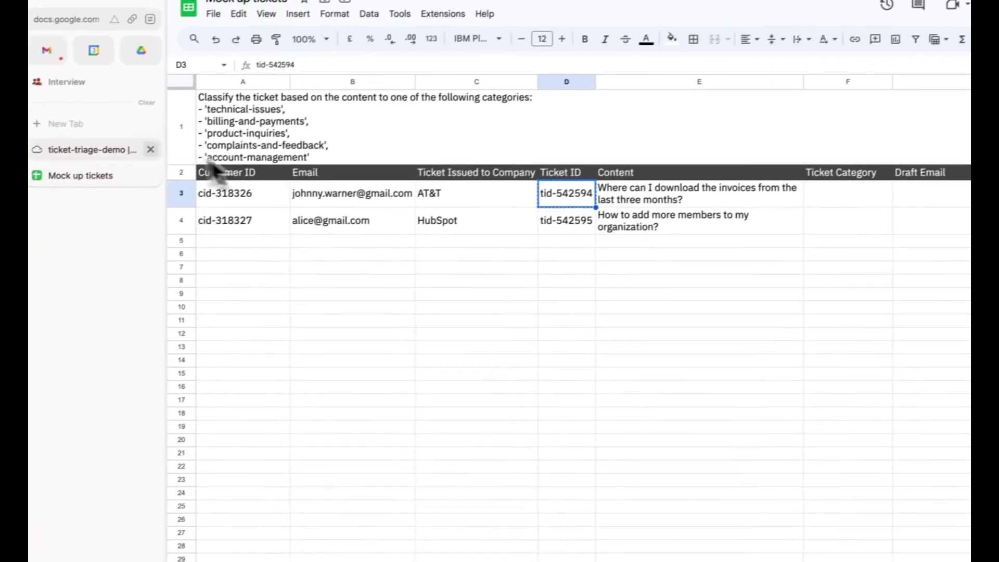
pyautogui.click(115, 154)
pyautogui.click(268, 381)
pyautogui.press('super+v')
# Copy the ticket text "Where can I download the invoices from the last three months?" from the spreadsheet into the trigger's Content field.
pyautogui.click(104, 171)
pyautogui.click(638, 217)
pyautogui.press('super+c')
pyautogui.click(115, 146)
pyautogui.click(252, 437)
pyautogui.press('super+v')
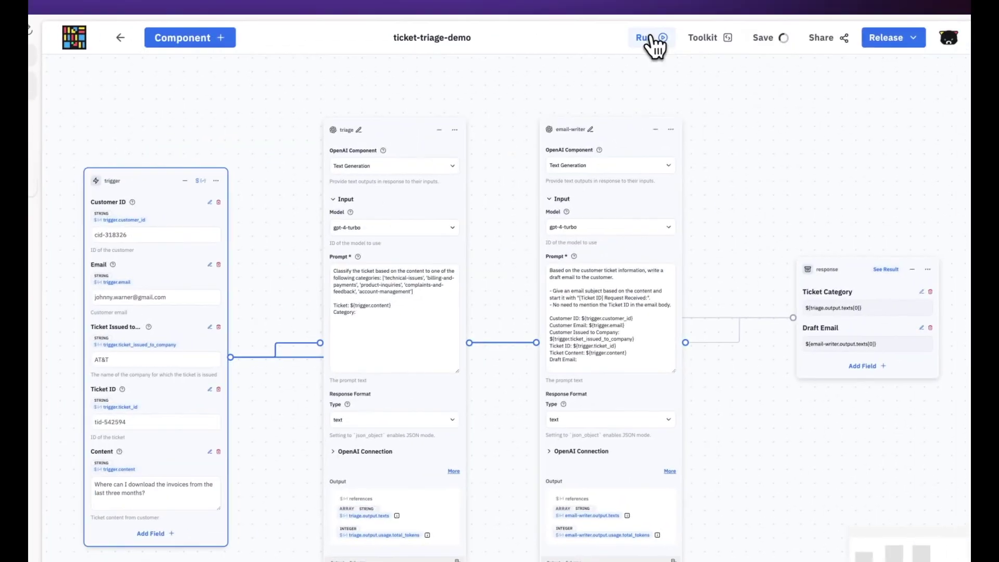
# Run the pipeline and read through the Ticket Category and Draft Email outputs in the response node.
pyautogui.click(660, 36)
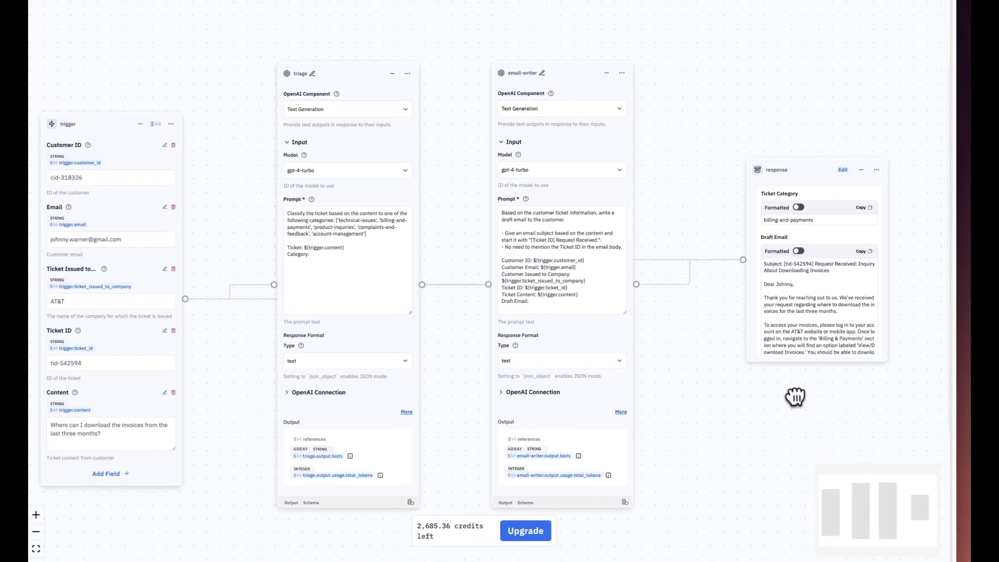
pyautogui.scroll(-1, 779, 410)
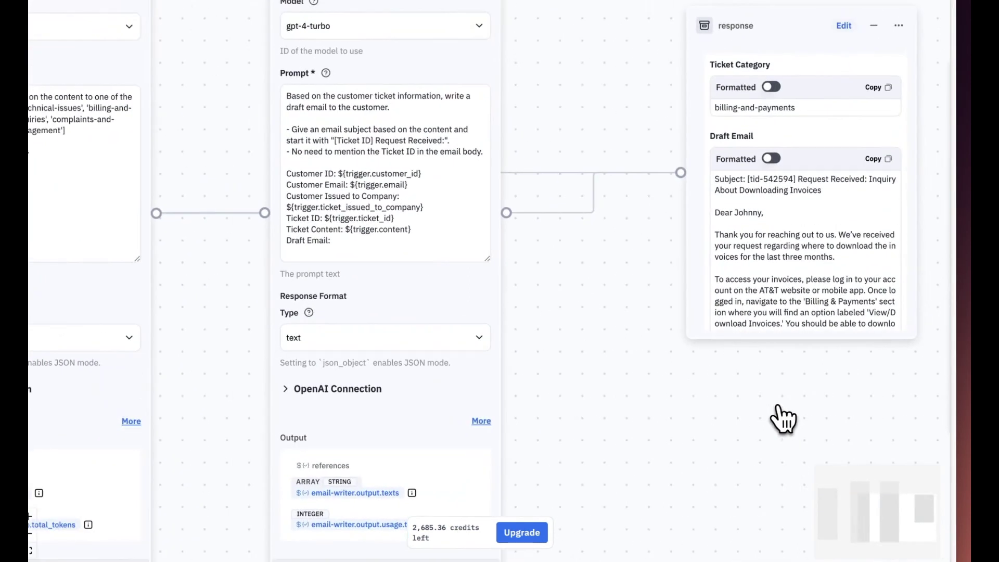
pyautogui.moveTo(779, 409); pyautogui.dragTo(739, 447)
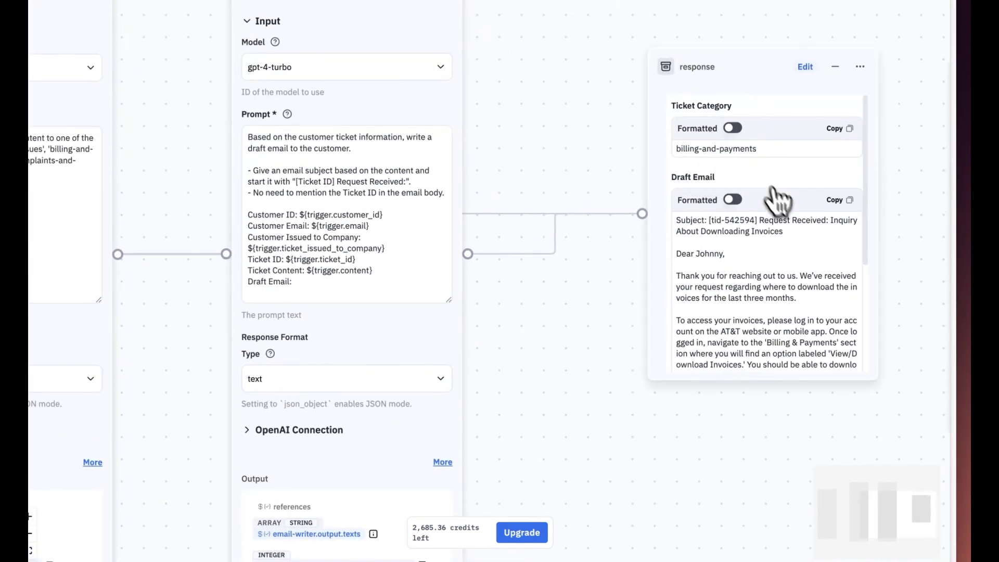
pyautogui.scroll(-2, 735, 278)
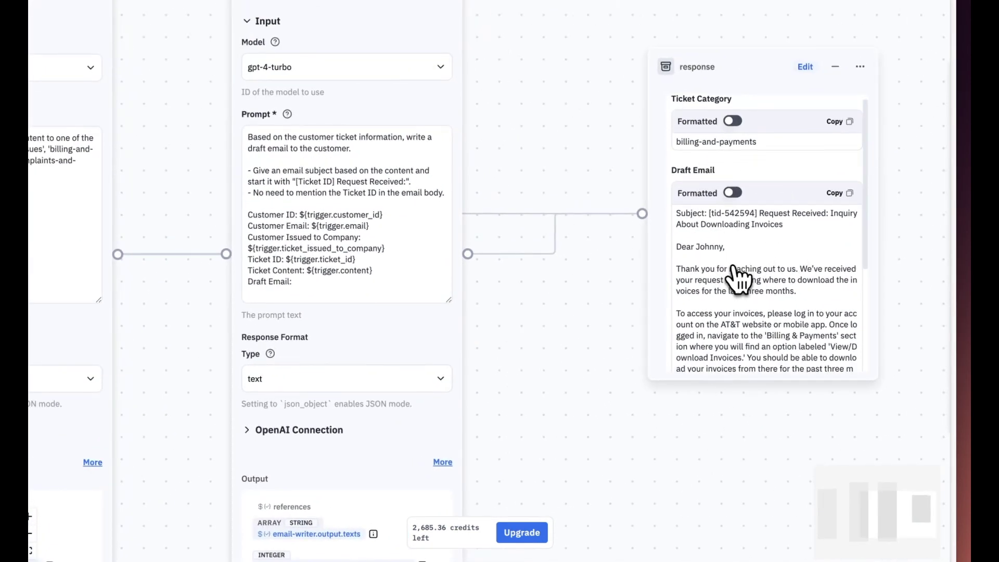
pyautogui.scroll(-3, 765, 268)
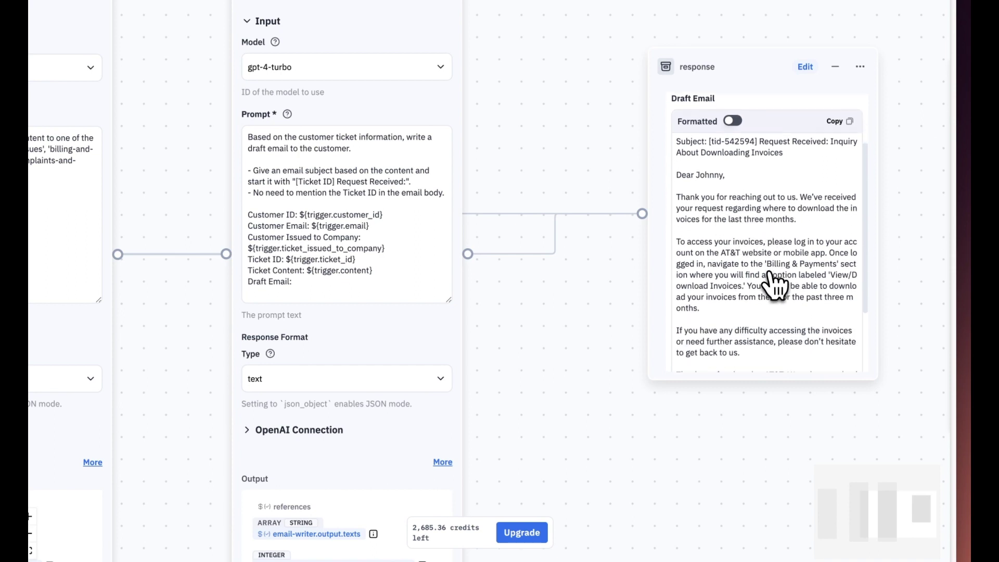
pyautogui.scroll(-3, 760, 270)
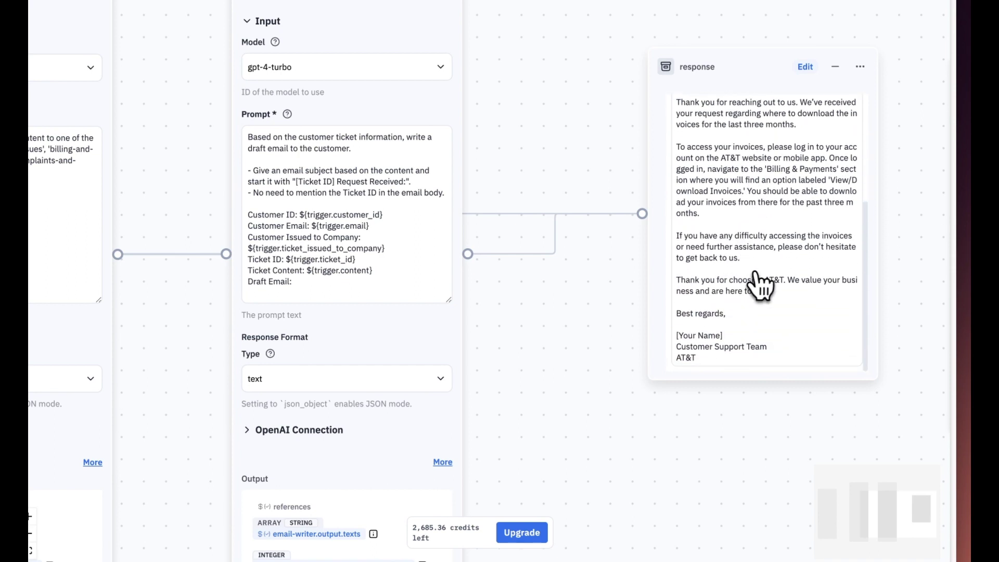
pyautogui.scroll(10, 742, 291)
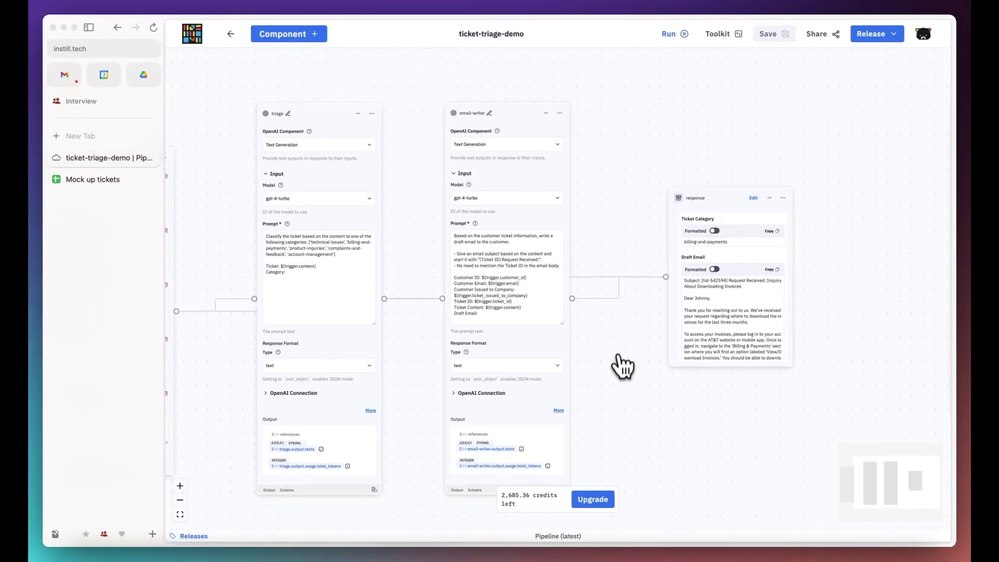
# Open the pipeline's overview page and copy the second ticket's customer ID from the spreadsheet into the Customer ID input.
pyautogui.click(181, 515)
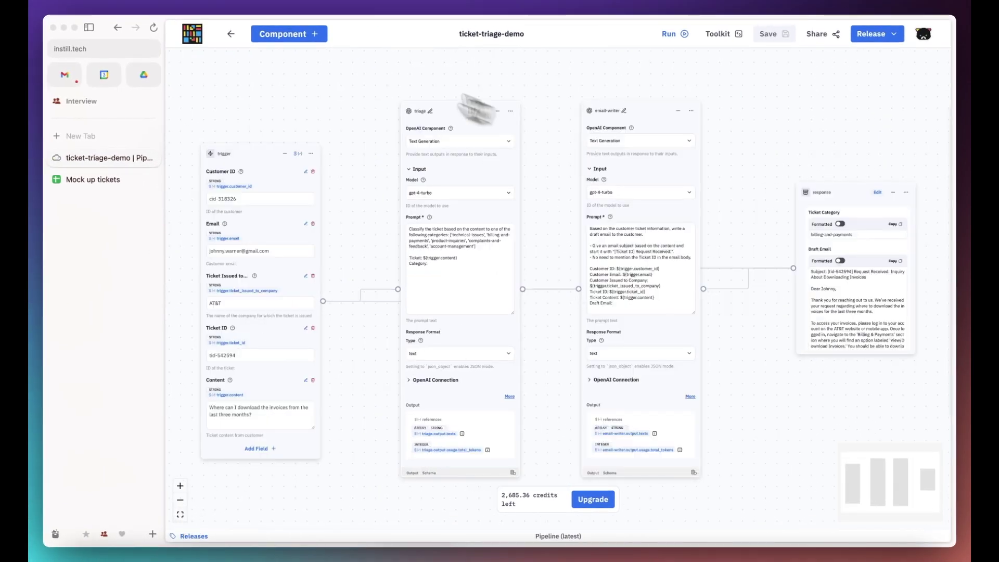
pyautogui.click(231, 35)
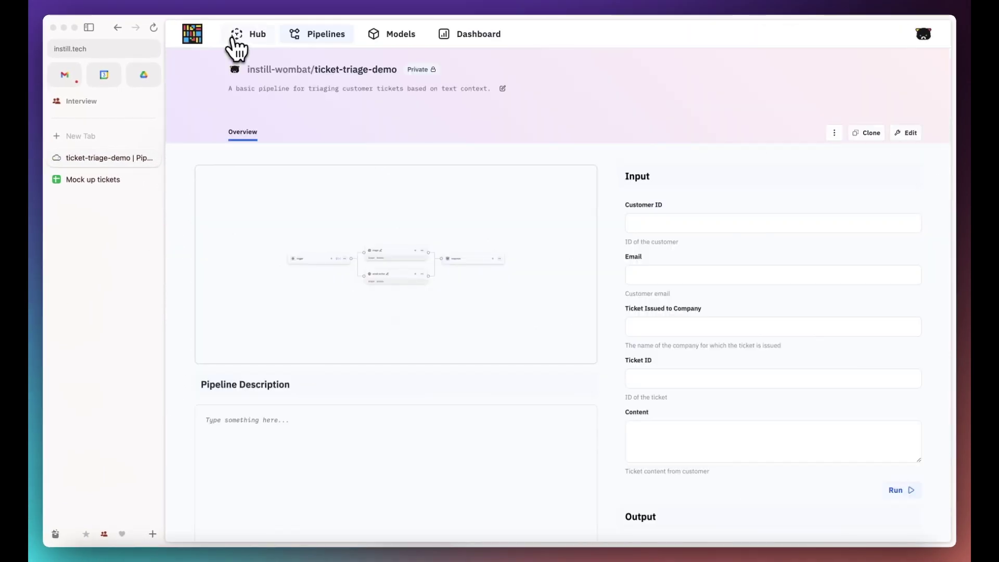
pyautogui.click(73, 178)
pyautogui.click(246, 219)
pyautogui.press('super+c')
pyautogui.click(78, 158)
pyautogui.click(632, 221)
pyautogui.press('super+v')
# Copy the second ticket's customer e-mail from the spreadsheet into the Email input of the overview page.
pyautogui.click(75, 179)
pyautogui.click(312, 217)
pyautogui.press('super+c')
pyautogui.click(78, 158)
pyautogui.click(674, 273)
pyautogui.press('super+v')
# Copy the company name HubSpot from the second spreadsheet ticket into the Ticket Issued to Company input.
pyautogui.click(76, 179)
pyautogui.click(422, 217)
pyautogui.click(91, 158)
pyautogui.click(656, 326)
pyautogui.press('super+v')
# Copy the second ticket's ticket ID from the spreadsheet into the Ticket ID input of the overview page.
pyautogui.click(75, 179)
pyautogui.click(495, 217)
pyautogui.press('super+c')
pyautogui.click(78, 158)
pyautogui.click(649, 376)
pyautogui.press('super+v')
# Copy the ticket text "How to add more members to my organization?" from the spreadsheet into the Content input.
pyautogui.click(75, 179)
pyautogui.click(599, 217)
pyautogui.click(78, 158)
pyautogui.click(750, 440)
pyautogui.press('super+v')
# Run the pipeline from the overview page and read through the Ticket Category and Draft Email outputs.
pyautogui.click(898, 490)
pyautogui.scroll(-3, 943, 359)
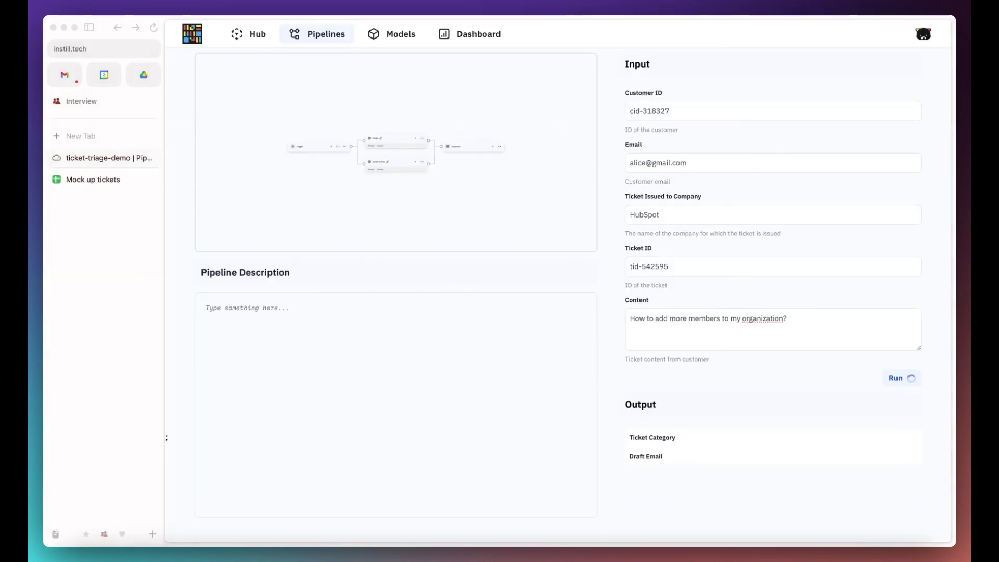
pyautogui.scroll(-3, 596, 385)
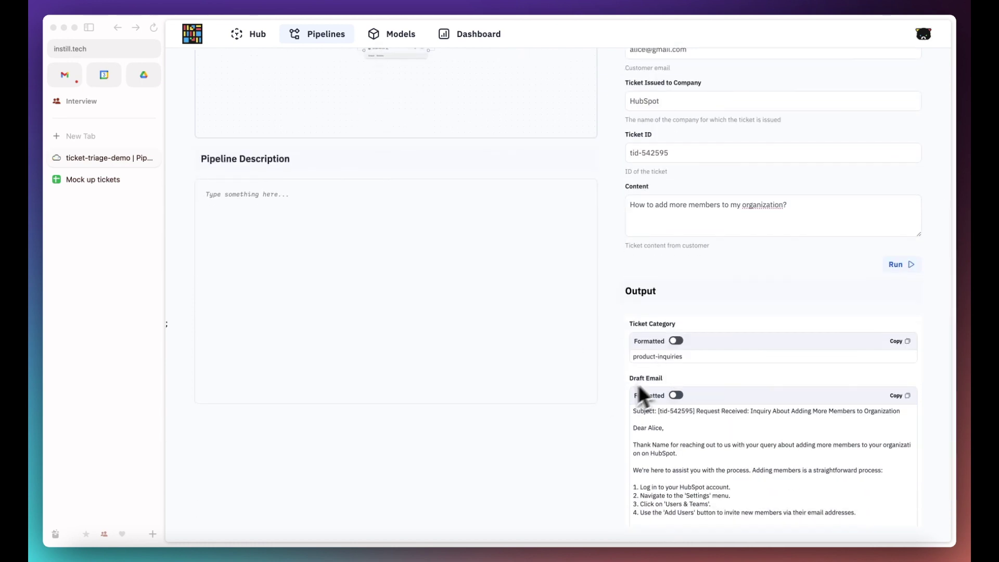
pyautogui.scroll(-2, 710, 411)
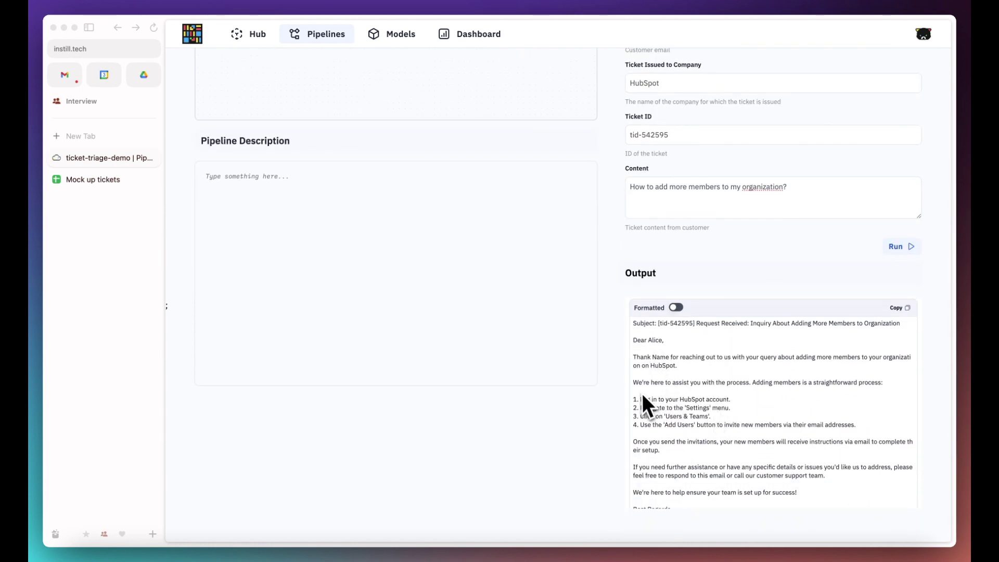
pyautogui.scroll(-2, 711, 422)
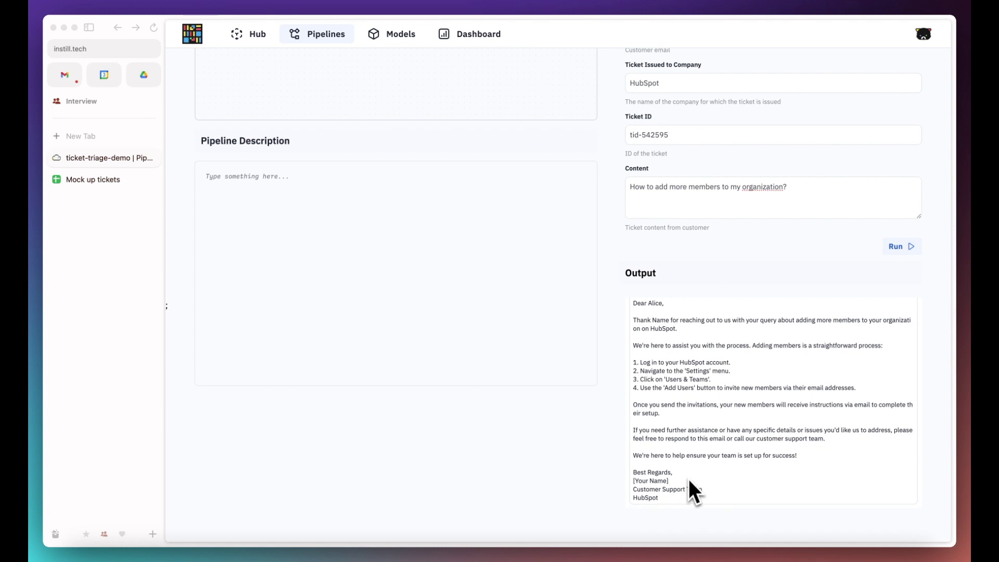
# Write the pipeline description with the title "Ticket Triage Pipeline", a purpose paragraph, and Example, Input and Output headings.
pyautogui.scroll(3, 571, 245)
pyautogui.click(290, 391)
pyautogui.write('Ticket Triage Pipeline')
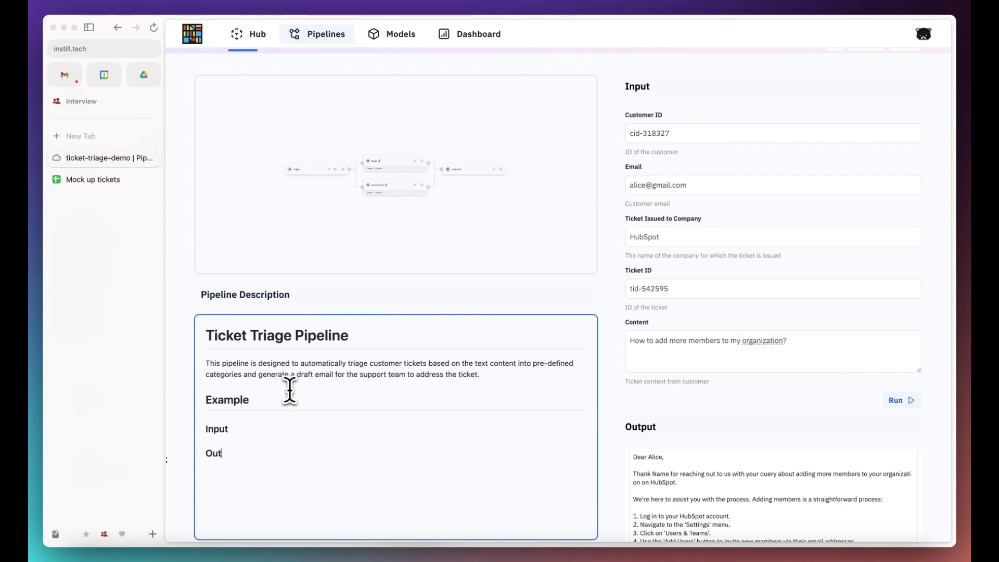
# List the example Customer ID and Email under the description's Input heading, using the values from the input form.
pyautogui.press('super+v')
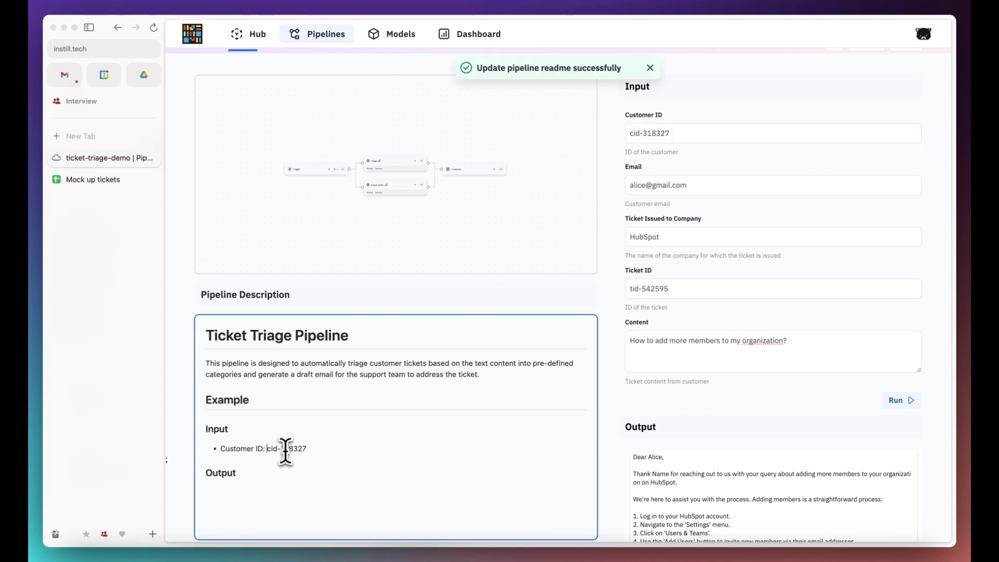
pyautogui.press('Return')
pyautogui.write('Email:')
pyautogui.tripleClick(671, 185)
pyautogui.click(277, 462)
pyautogui.press('super+v')
# Add the bullet "Ticket Issued to Company: HubSpot" to the description's example Input list.
pyautogui.press('Return')
pyautogui.write('Ticket')
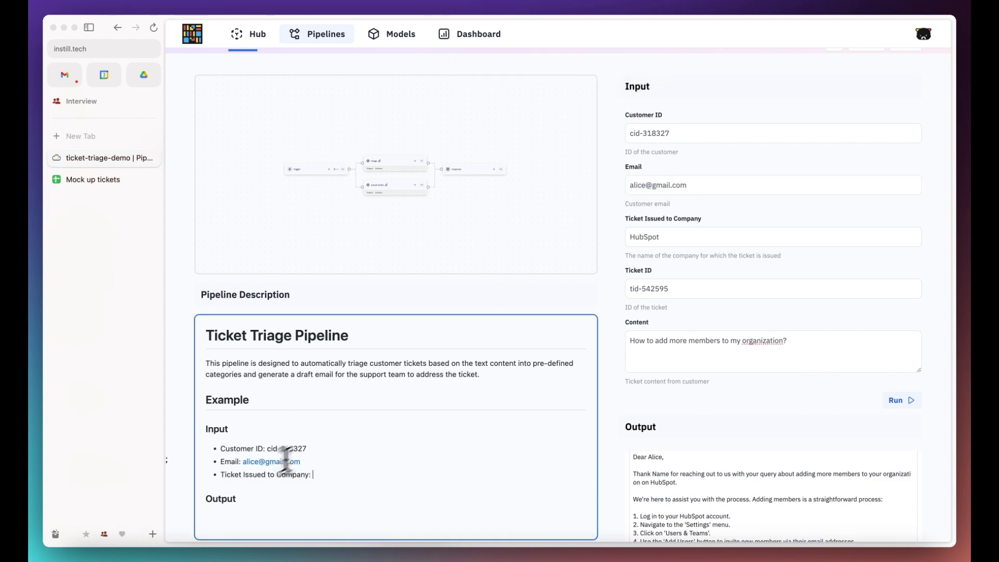
pyautogui.tripleClick(651, 237)
pyautogui.click(323, 474)
pyautogui.press('super+v')
# Add a Ticket ID bullet to the example Input list with the ticket ID copied from the input form.
pyautogui.press('Return')
pyautogui.write('Ticket ID:')
pyautogui.tripleClick(651, 289)
pyautogui.click(302, 487)
pyautogui.press('super+v')
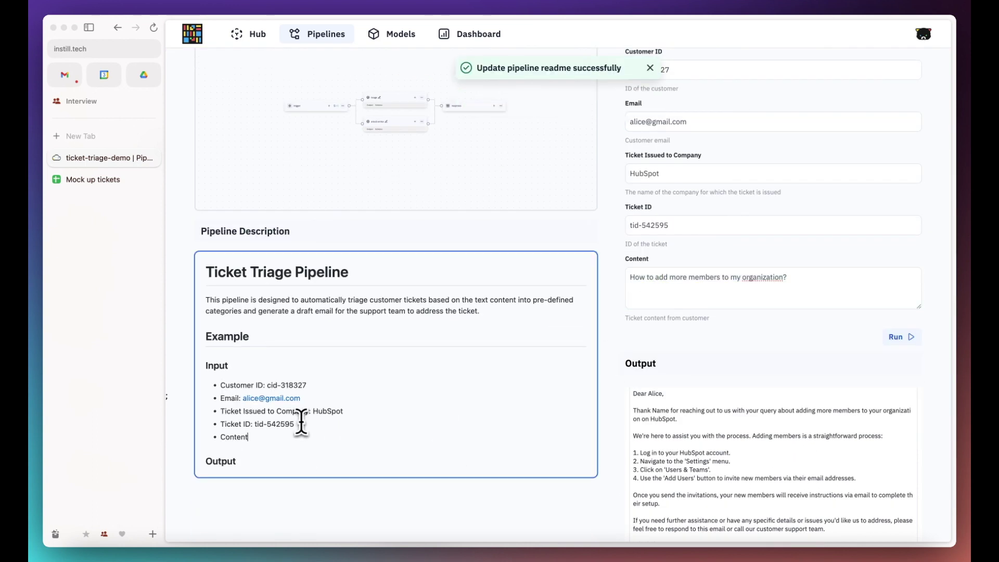
# Complete the Content bullet in the example Input list with "How to add more members to my organization?".
pyautogui.write(':')
pyautogui.tripleClick(708, 277)
pyautogui.click(302, 438)
pyautogui.press('super+v')
# List Ticket Category and Draft Email as bullets under the description's Output heading.
pyautogui.scroll(3, 713, 429)
pyautogui.write('Ticket Category')
pyautogui.press('Return')
pyautogui.write('Draft Email')
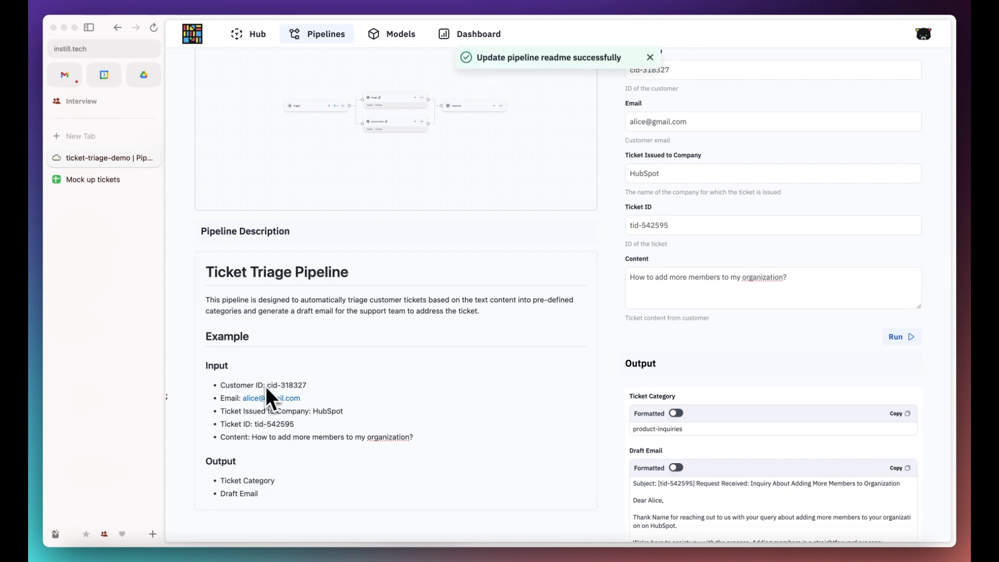
# Review the pipeline's Share and Publish options, and close the dialog without publishing.
pyautogui.scroll(5, 599, 234)
pyautogui.click(832, 132)
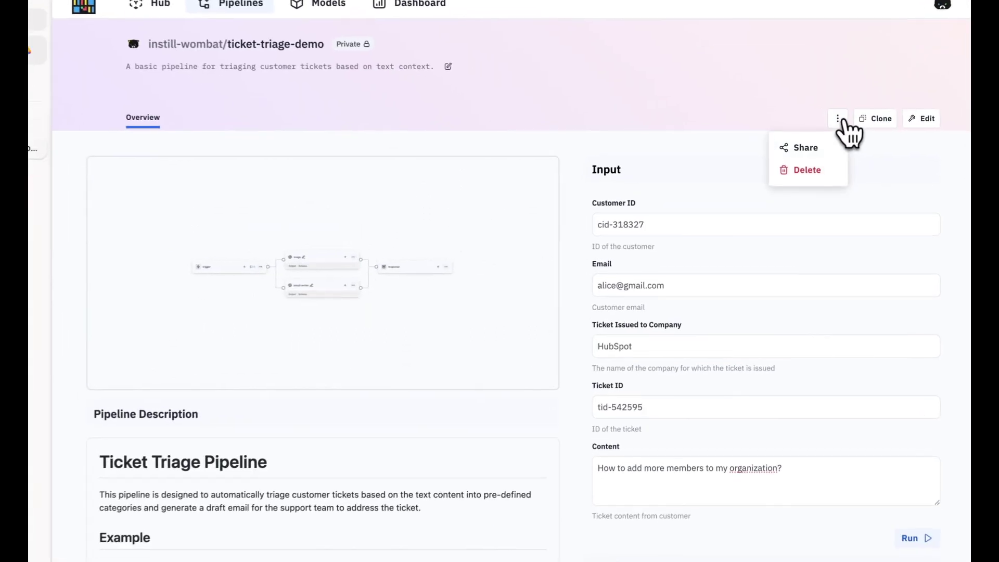
pyautogui.click(823, 148)
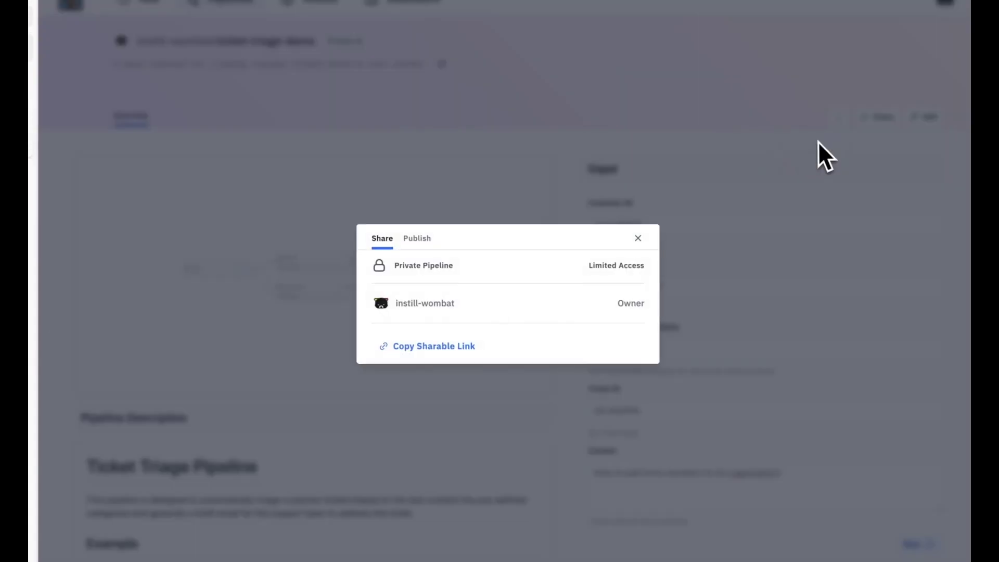
pyautogui.click(431, 234)
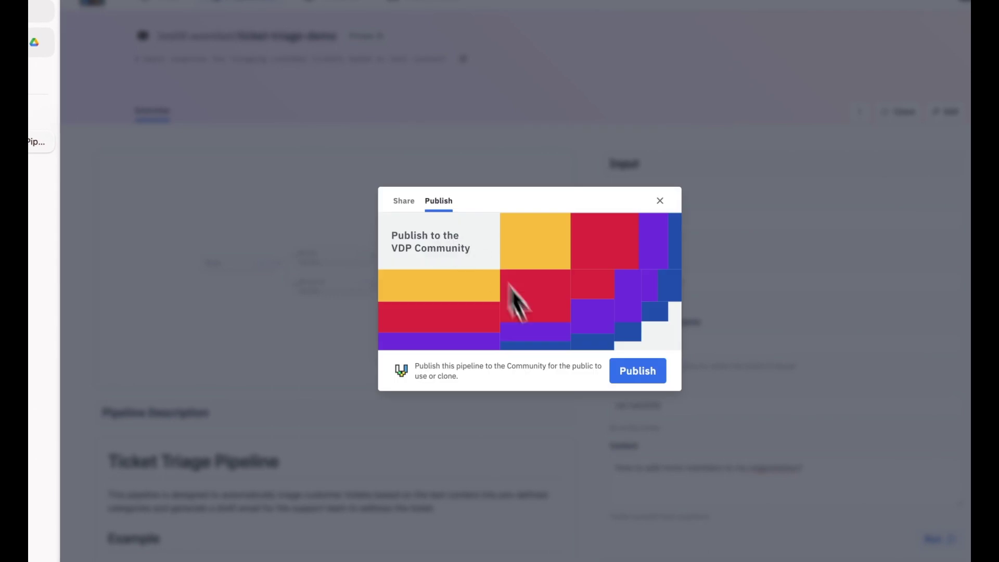
pyautogui.click(555, 148)
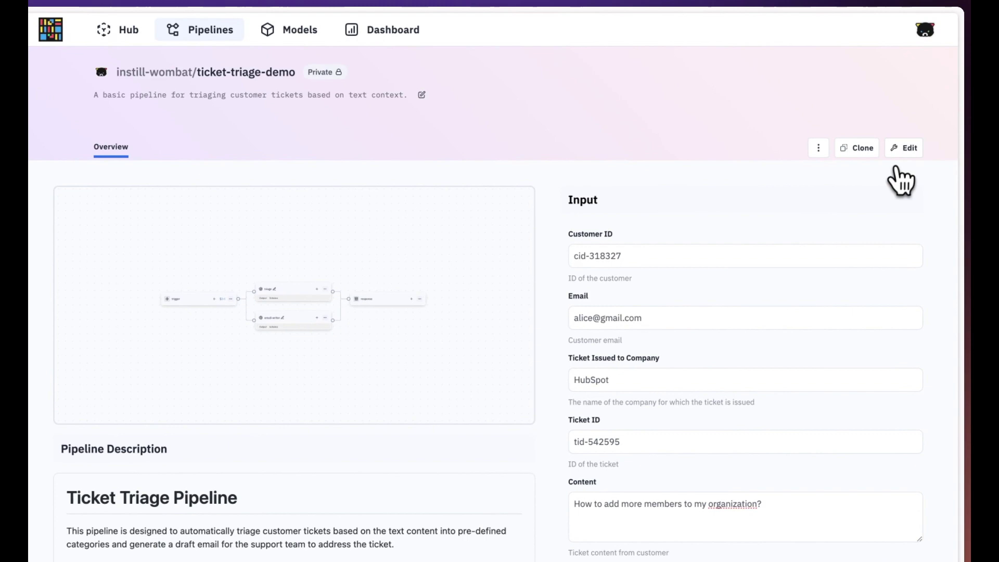
# Open the pipeline in the editor and examine the toolkit's trigger snippet, including its api_token placeholder and input values.
pyautogui.click(904, 149)
pyautogui.click(682, 32)
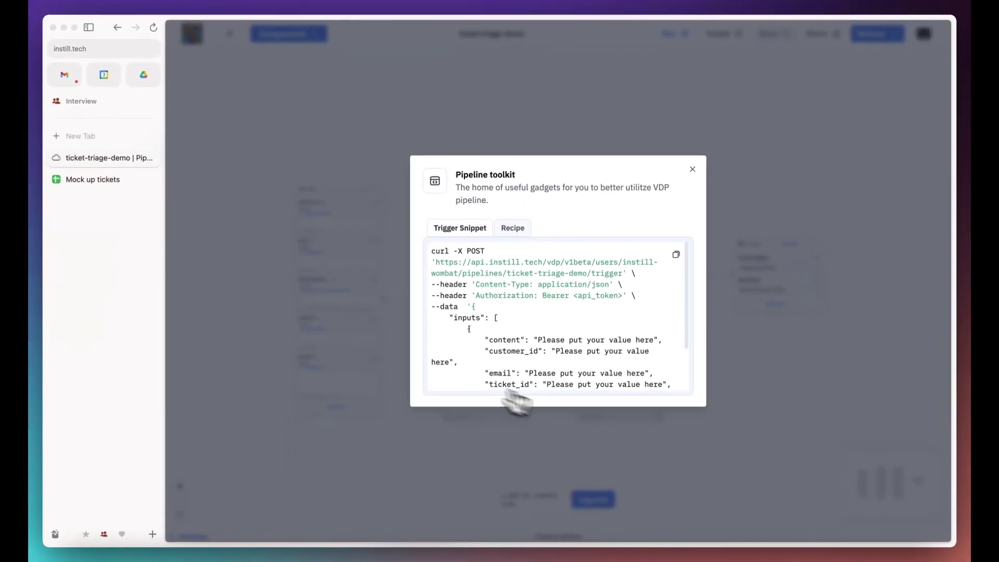
pyautogui.moveTo(574, 296); pyautogui.dragTo(622, 297)
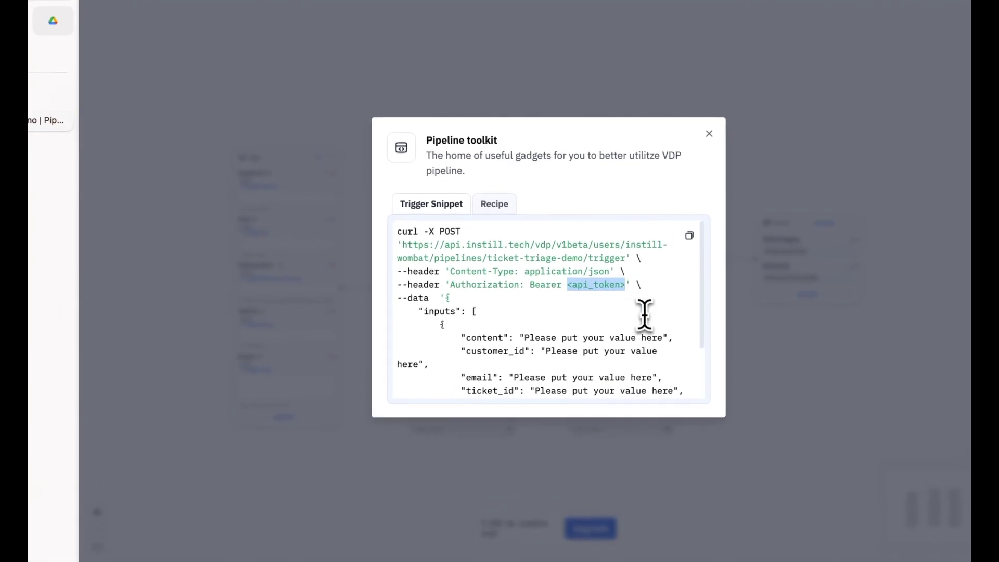
pyautogui.scroll(-3, 644, 317)
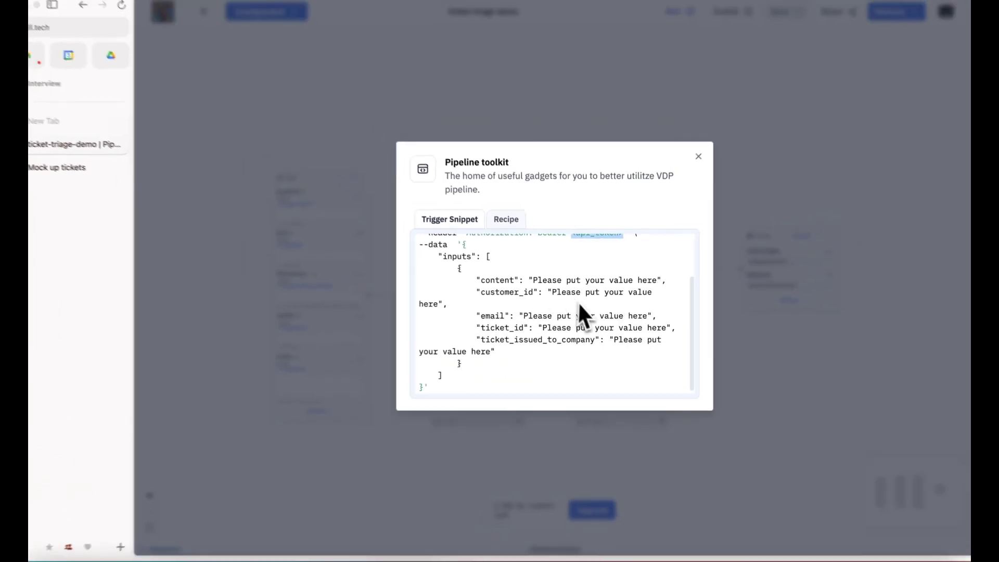
pyautogui.scroll(2, 580, 305)
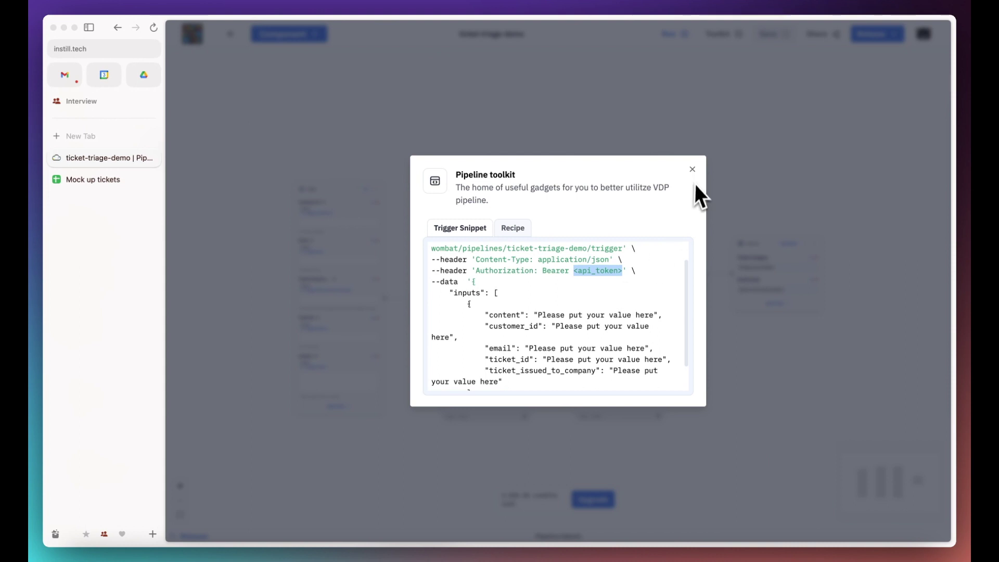
pyautogui.click(693, 170)
# View the API Tokens page in the account settings and return to the ticket-triage-demo editor.
pyautogui.click(923, 34)
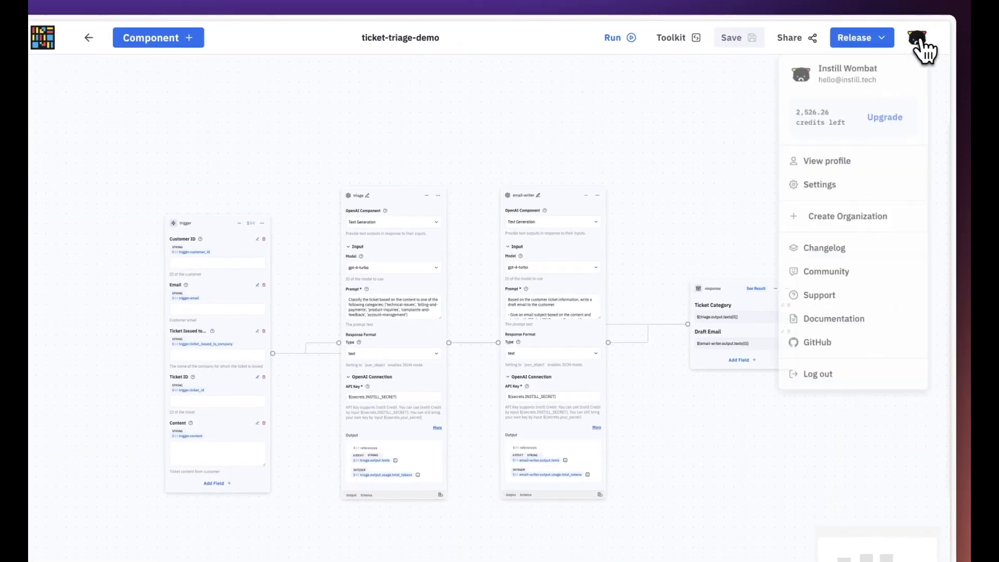
pyautogui.click(822, 187)
pyautogui.click(128, 245)
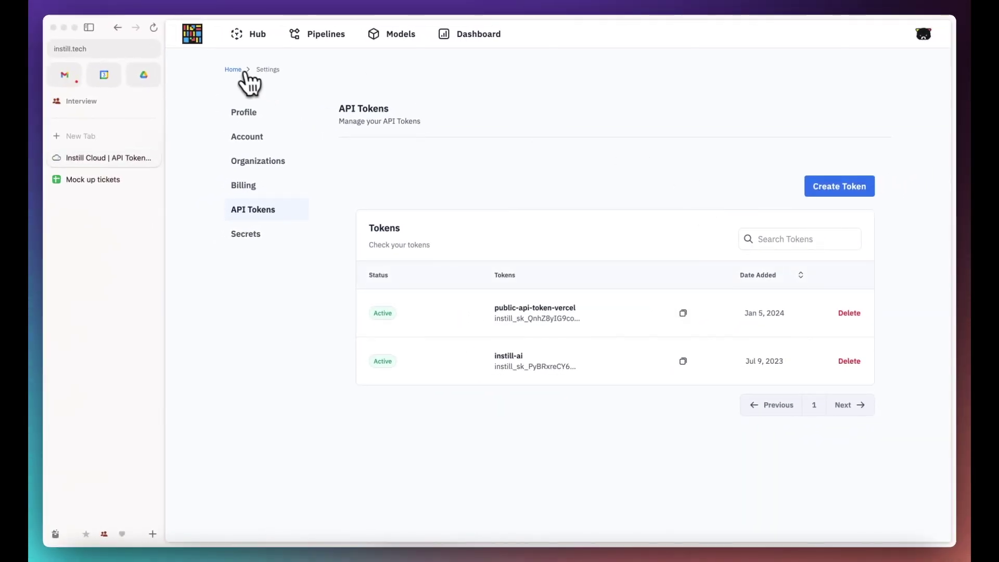
pyautogui.click(118, 29)
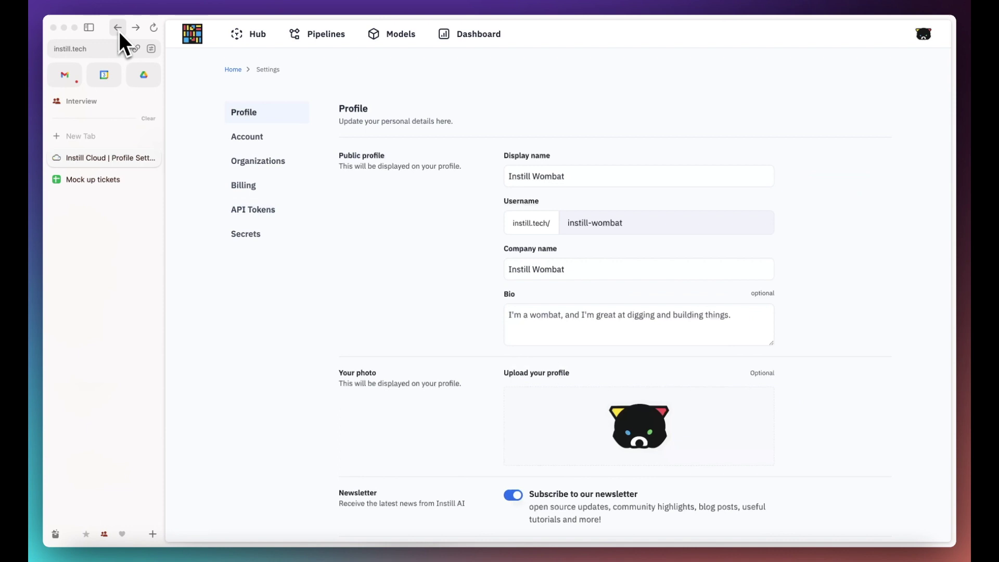
pyautogui.click(118, 30)
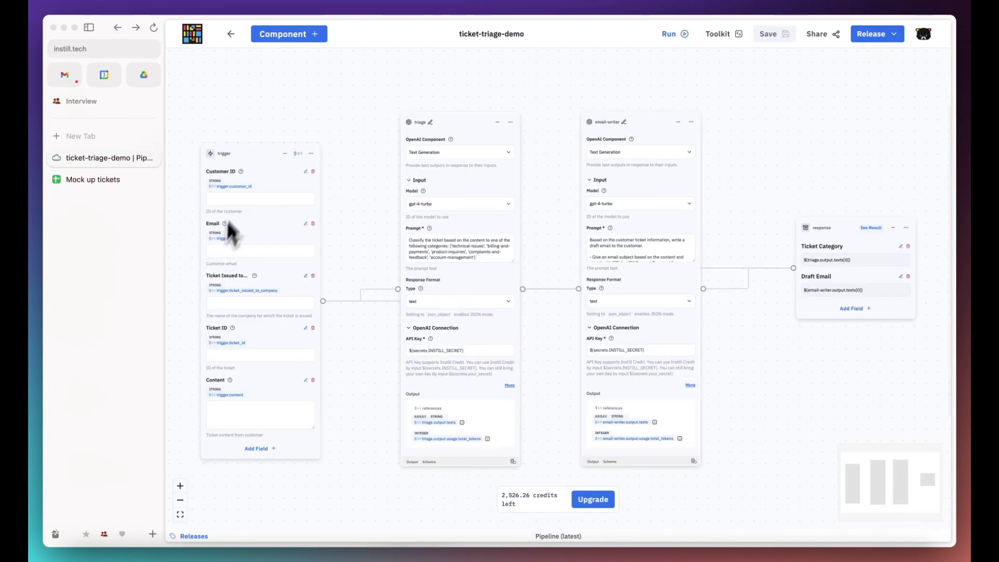